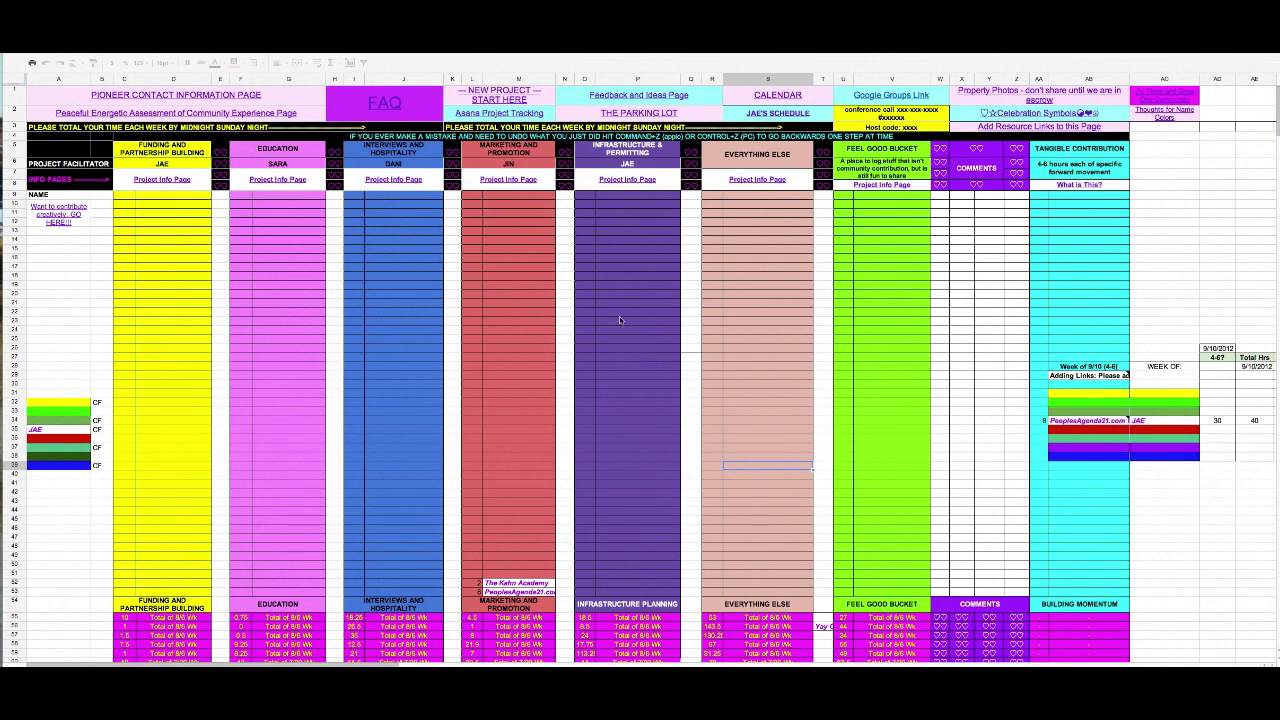
- Log a row 53 entry under Interviews and Hospitality in the row 35 name cell's style: "type what I did", 2 hours
click(43, 432)
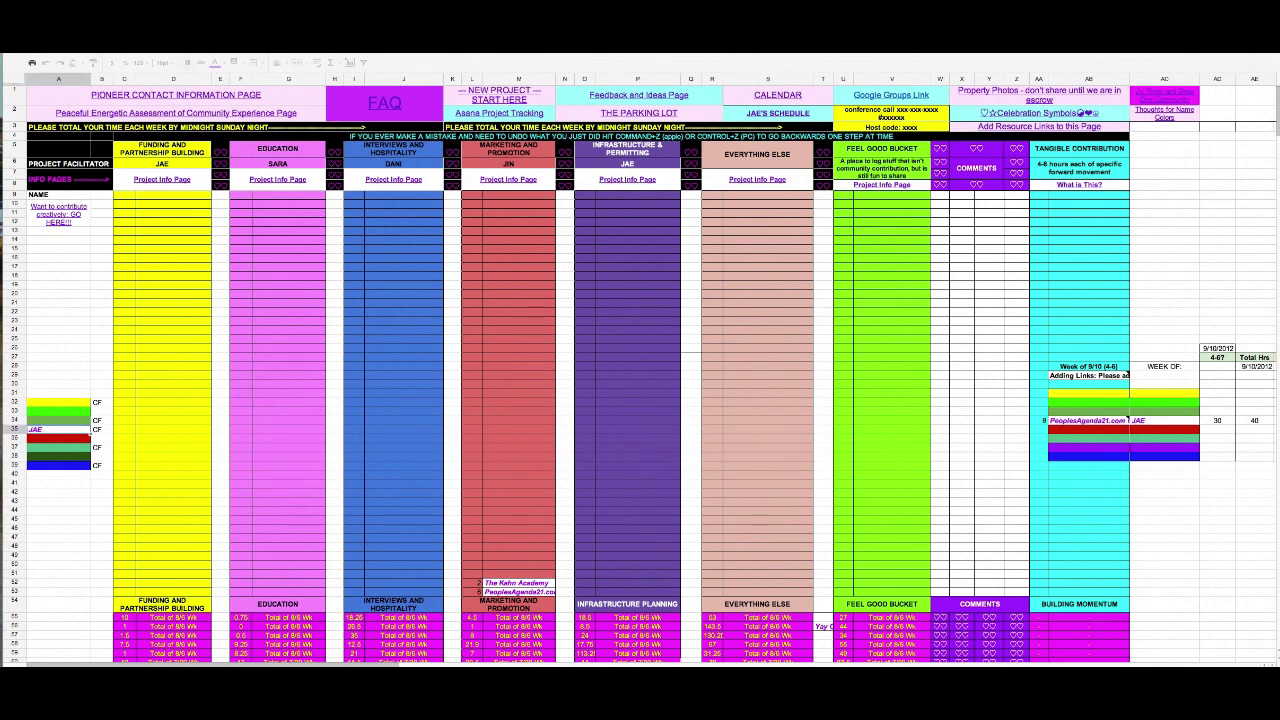
click(397, 593)
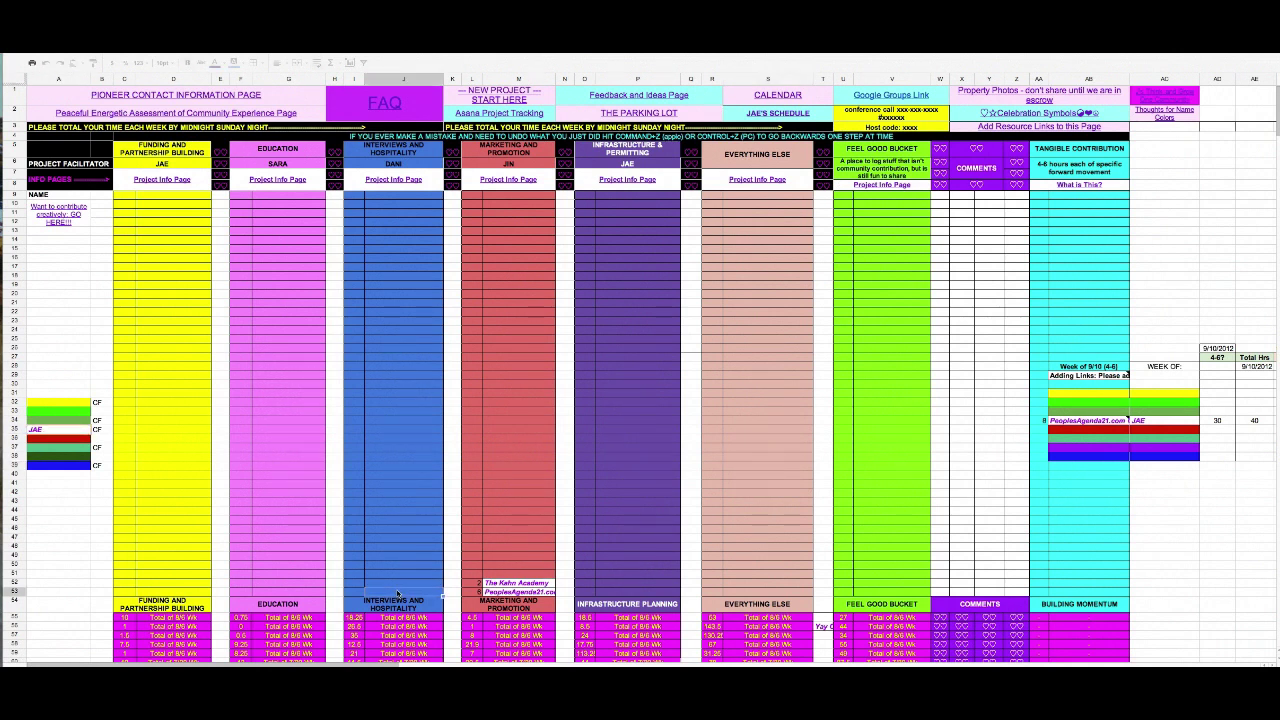
text(JAE)
text(type what i d)
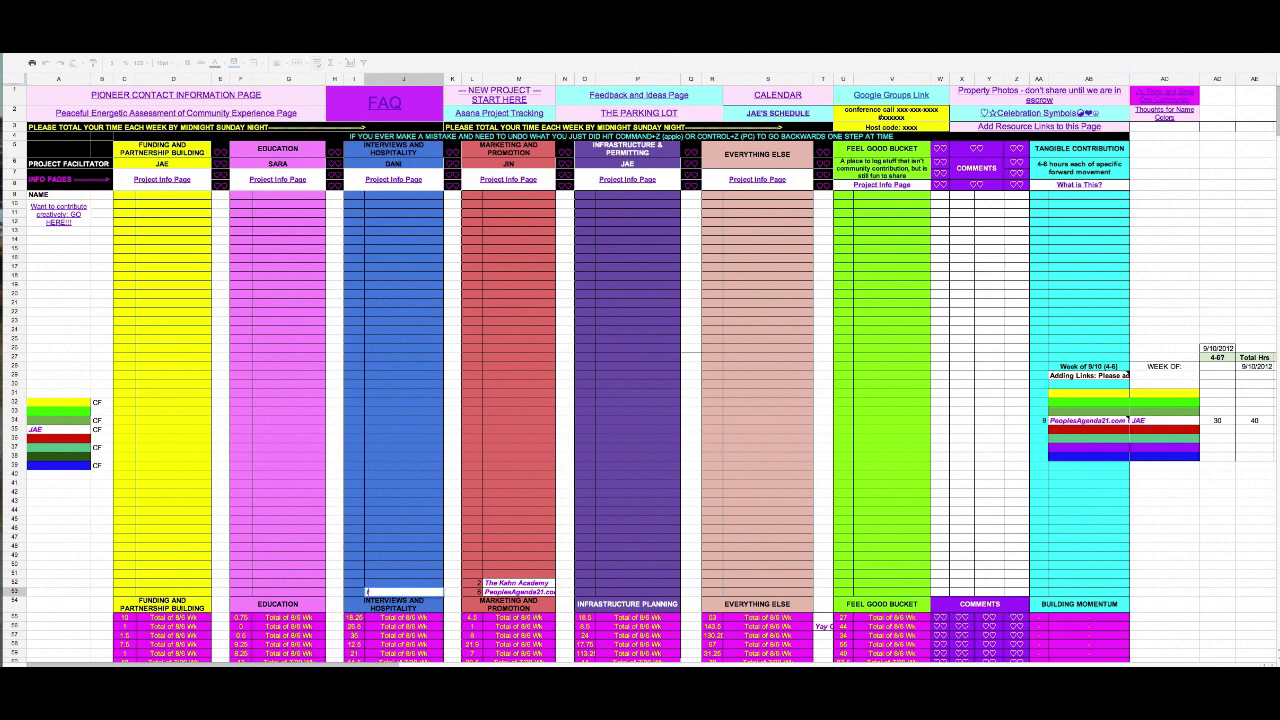
text(id)
click(357, 594)
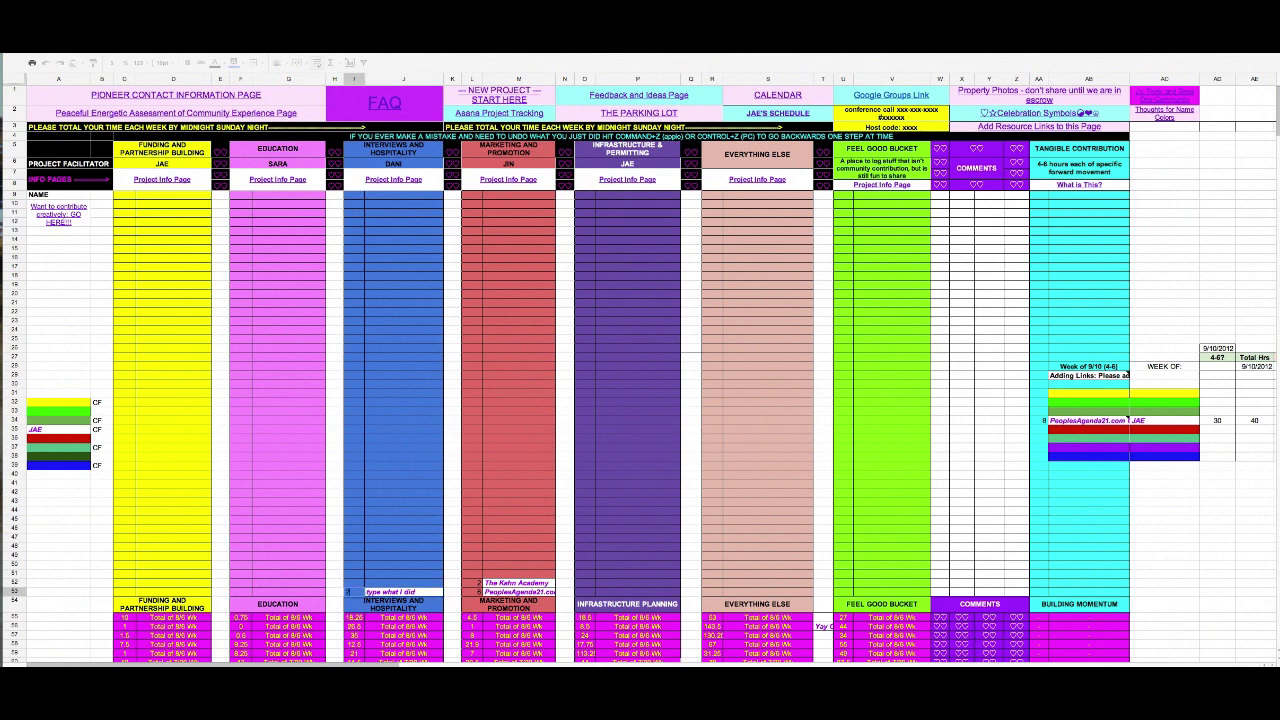
- Log a row 52 entry under Interviews and Hospitality in the blue row 39 name cell's style: "did something else...", 1 hour
click(408, 590)
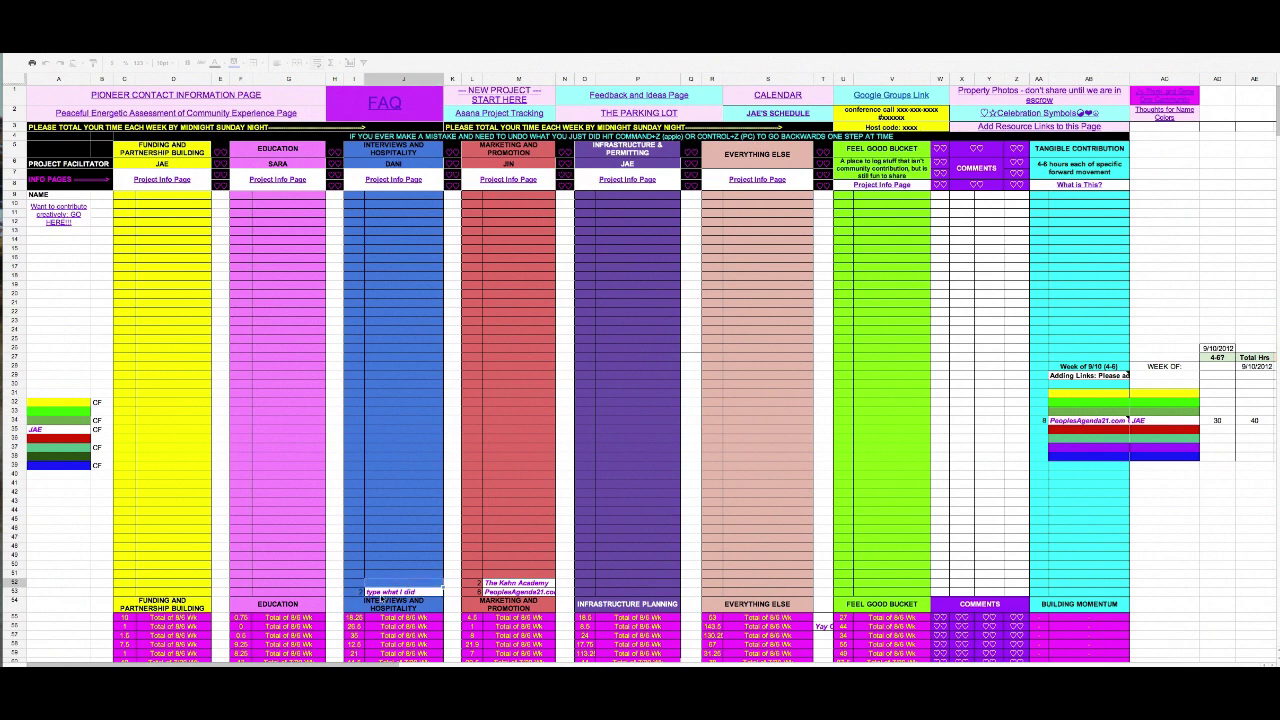
click(67, 466)
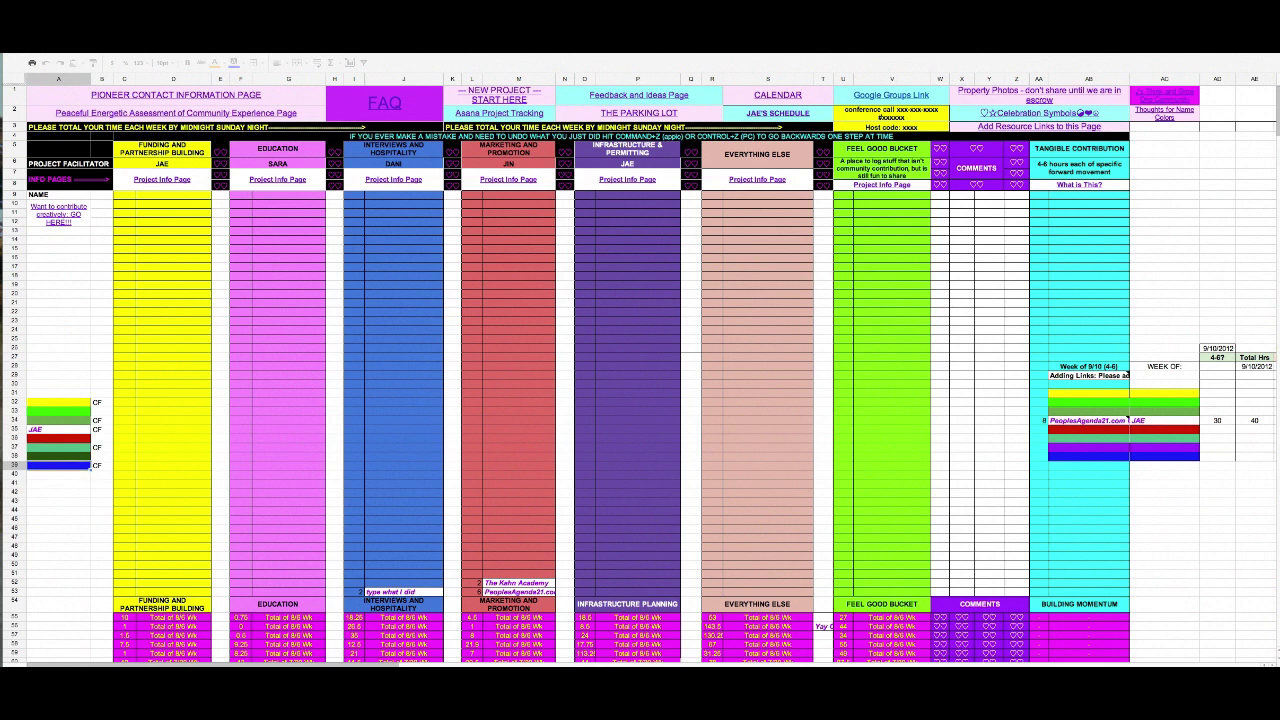
click(399, 584)
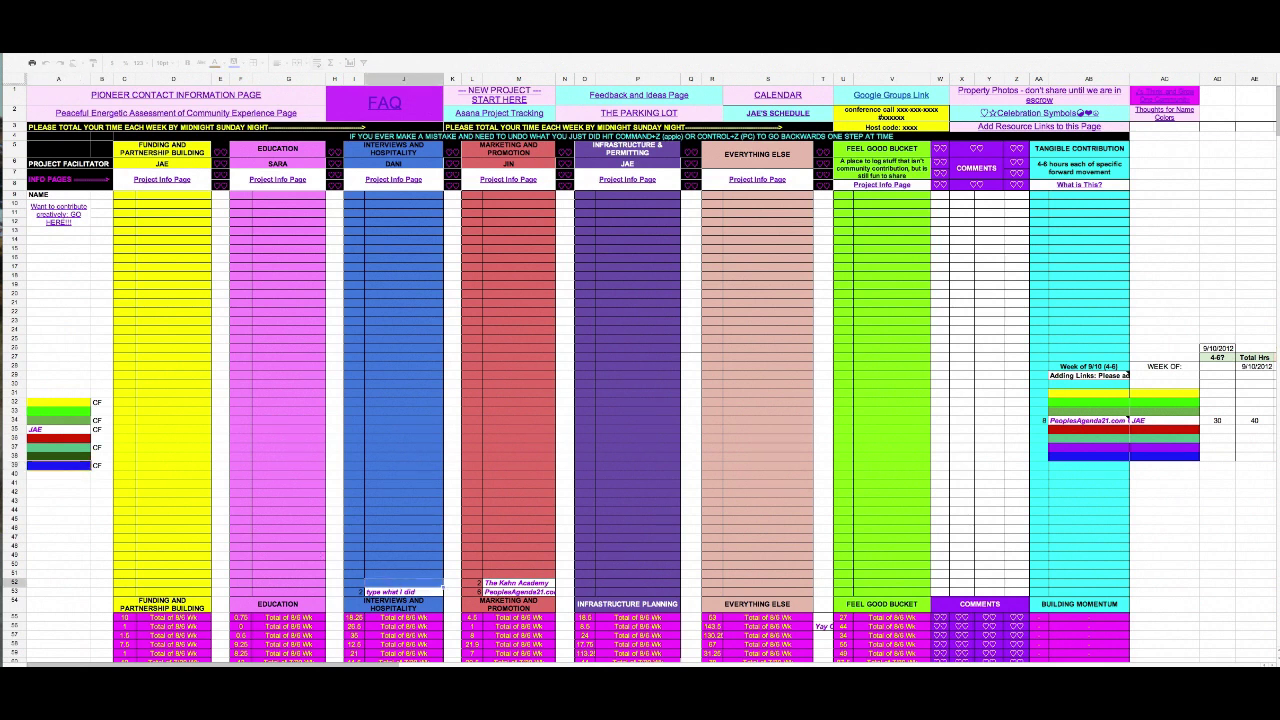
key(super+v)
click(361, 584)
text(1)
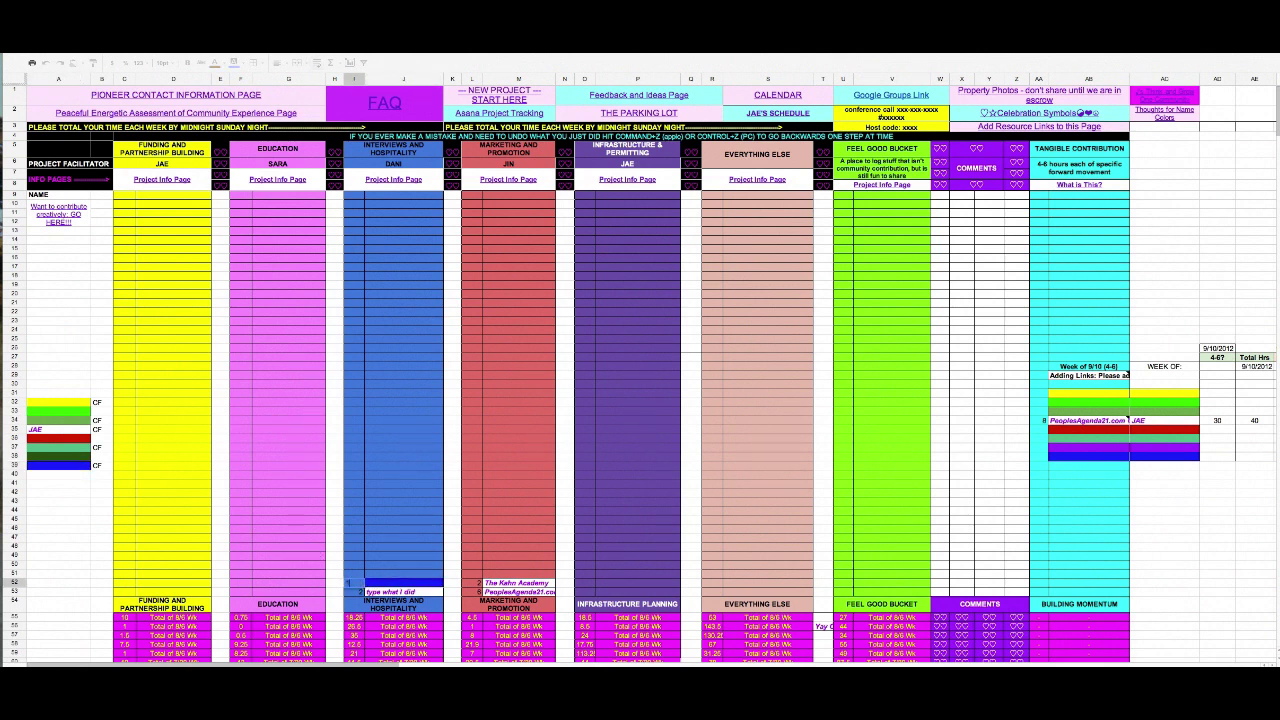
key(Tab)
text(did womething else)
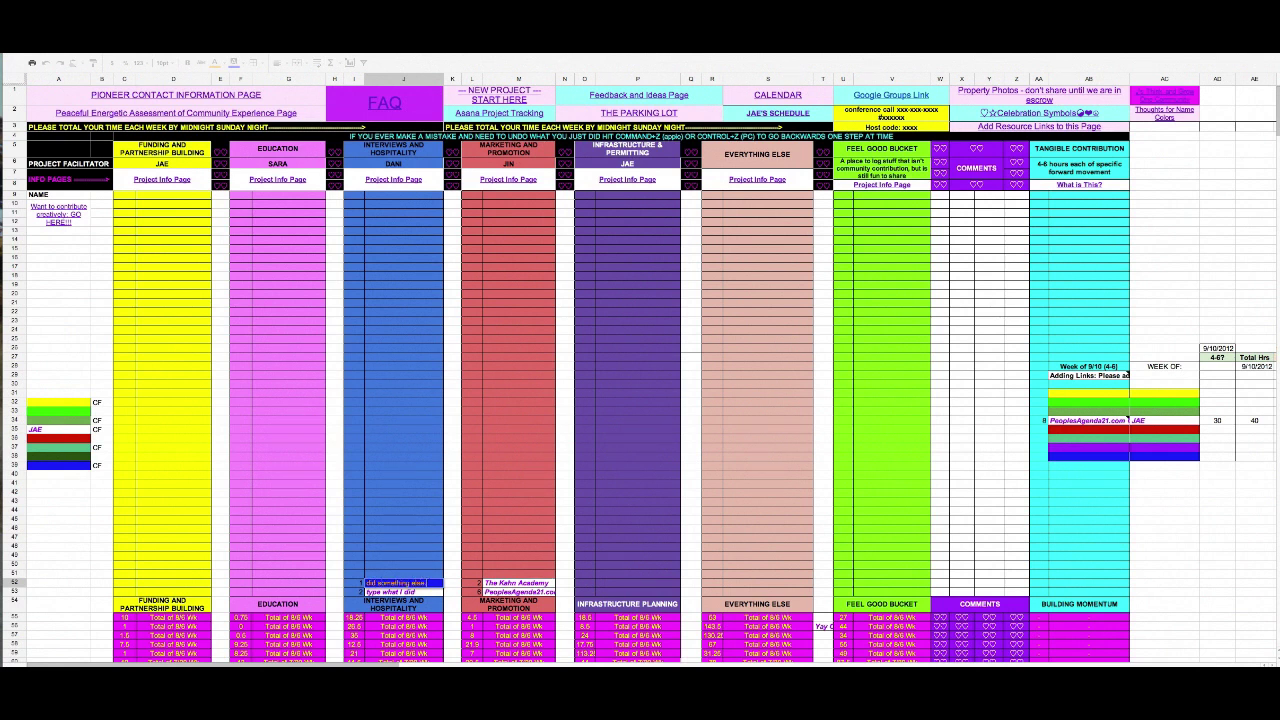
click(355, 592)
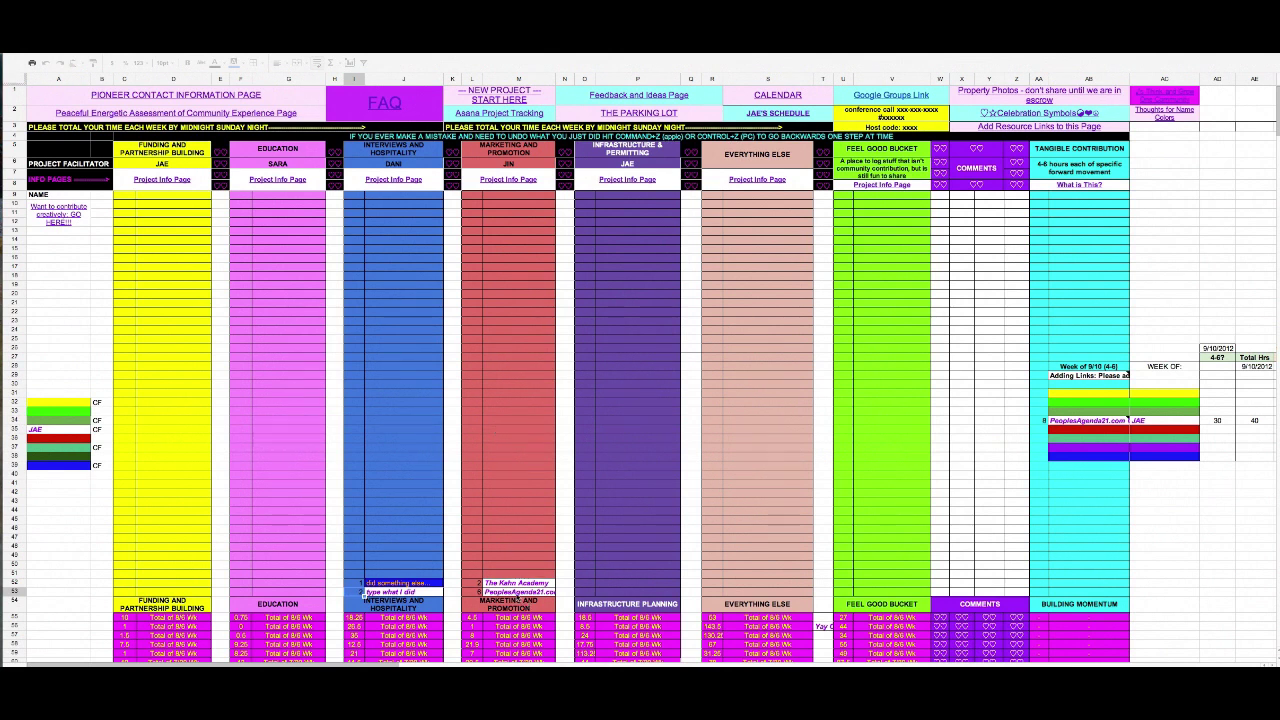
- Read the full text of both Marketing and Promotion entries and the combined Tangible Contribution entry in row 34
double_click(517, 593)
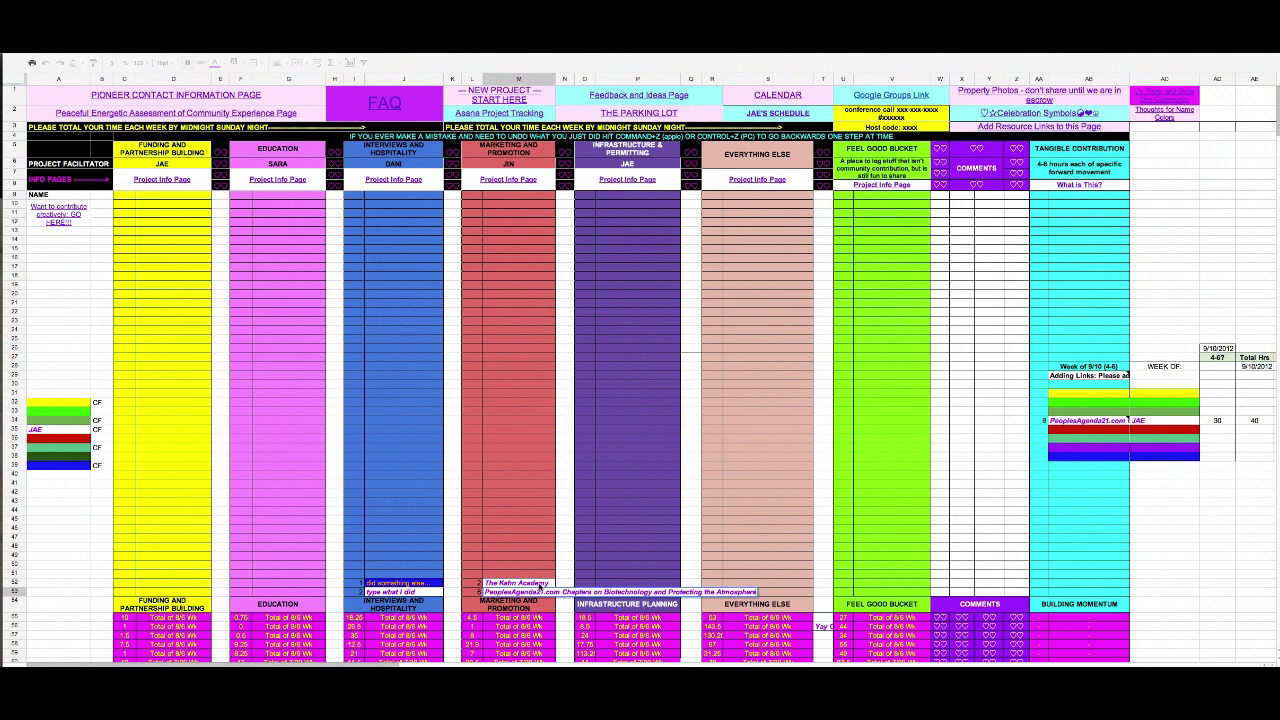
double_click(540, 586)
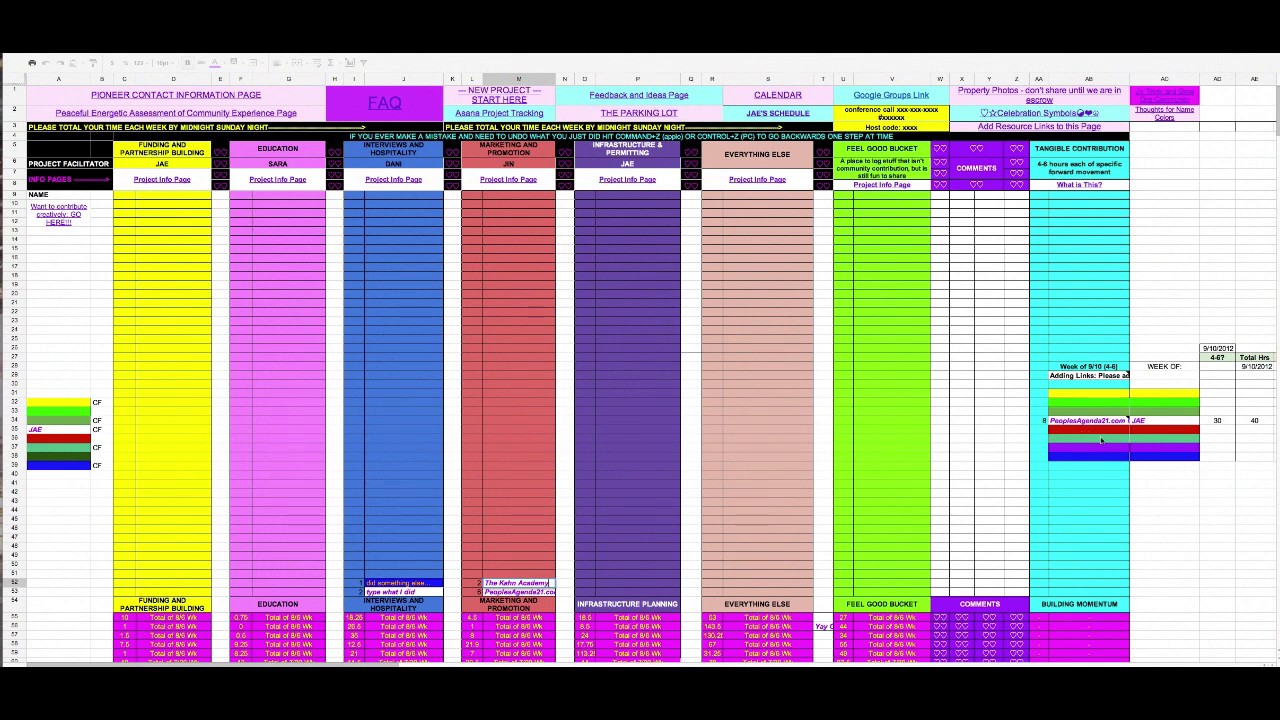
mouse_move(1095, 427)
click(1043, 421)
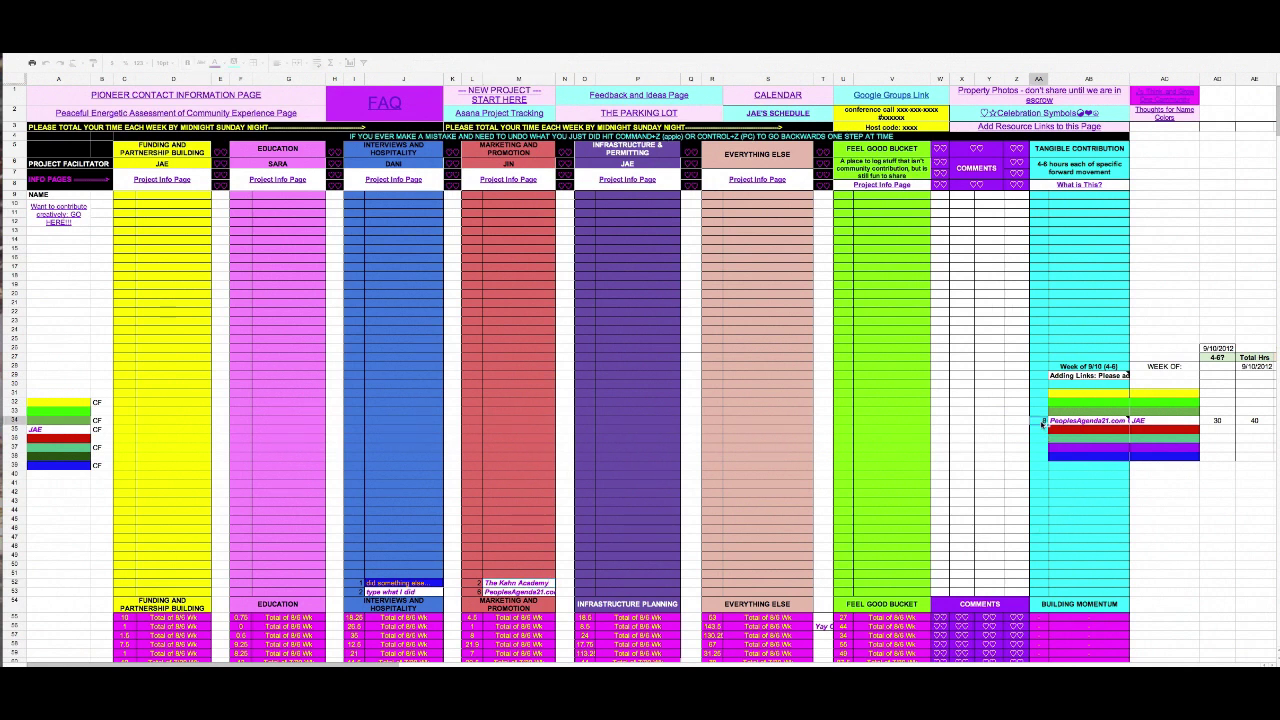
double_click(1070, 421)
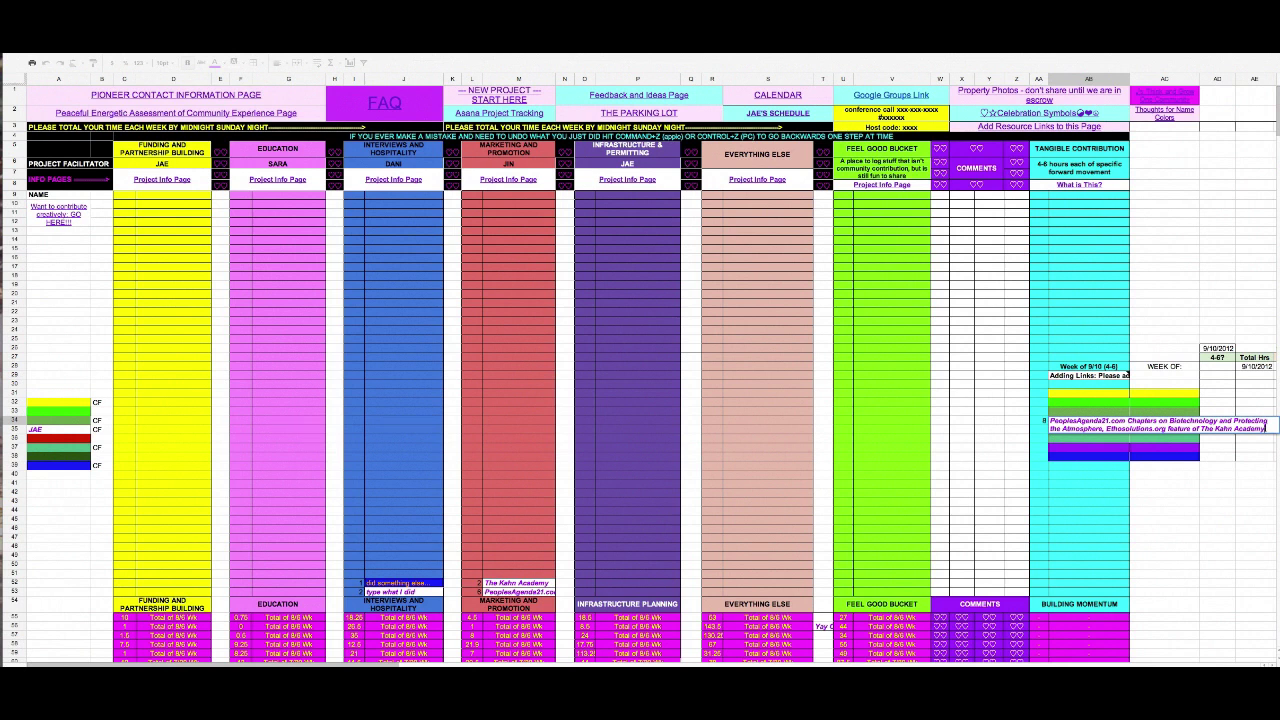
click(1171, 520)
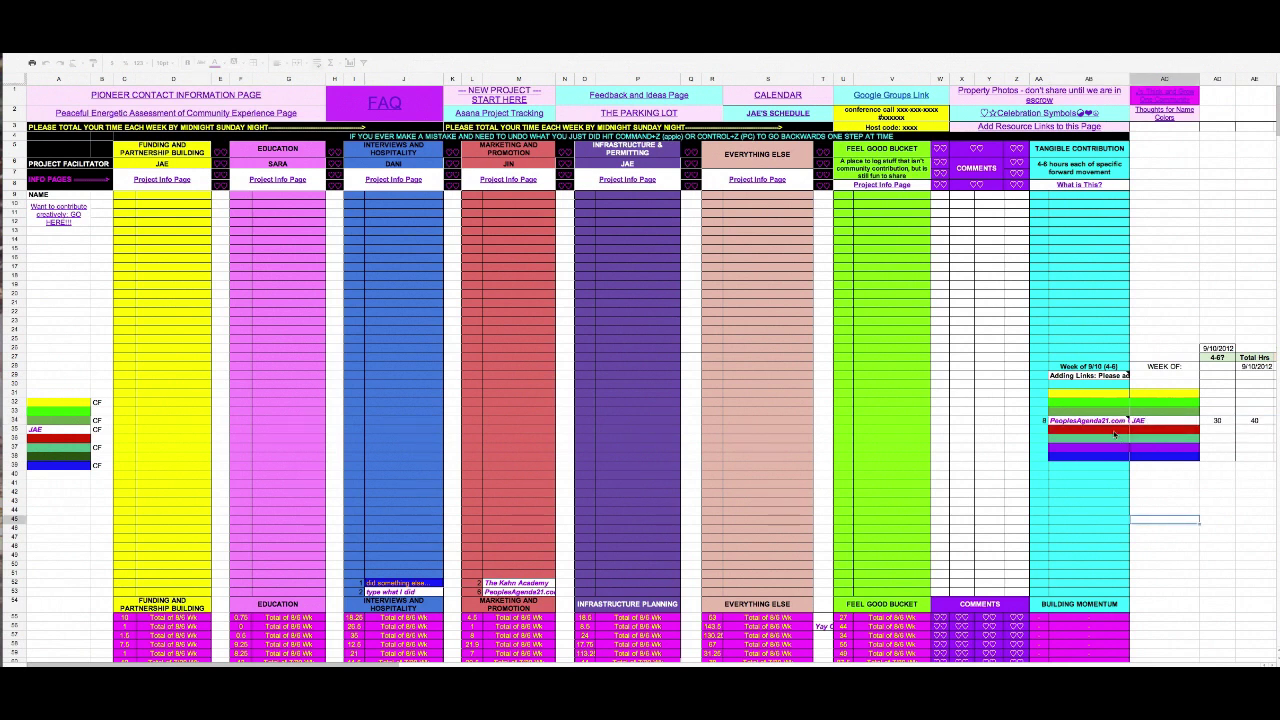
- Examine the note attached to the row 34 Tangible Contribution entry, highlighting its web links
mouse_move(1108, 422)
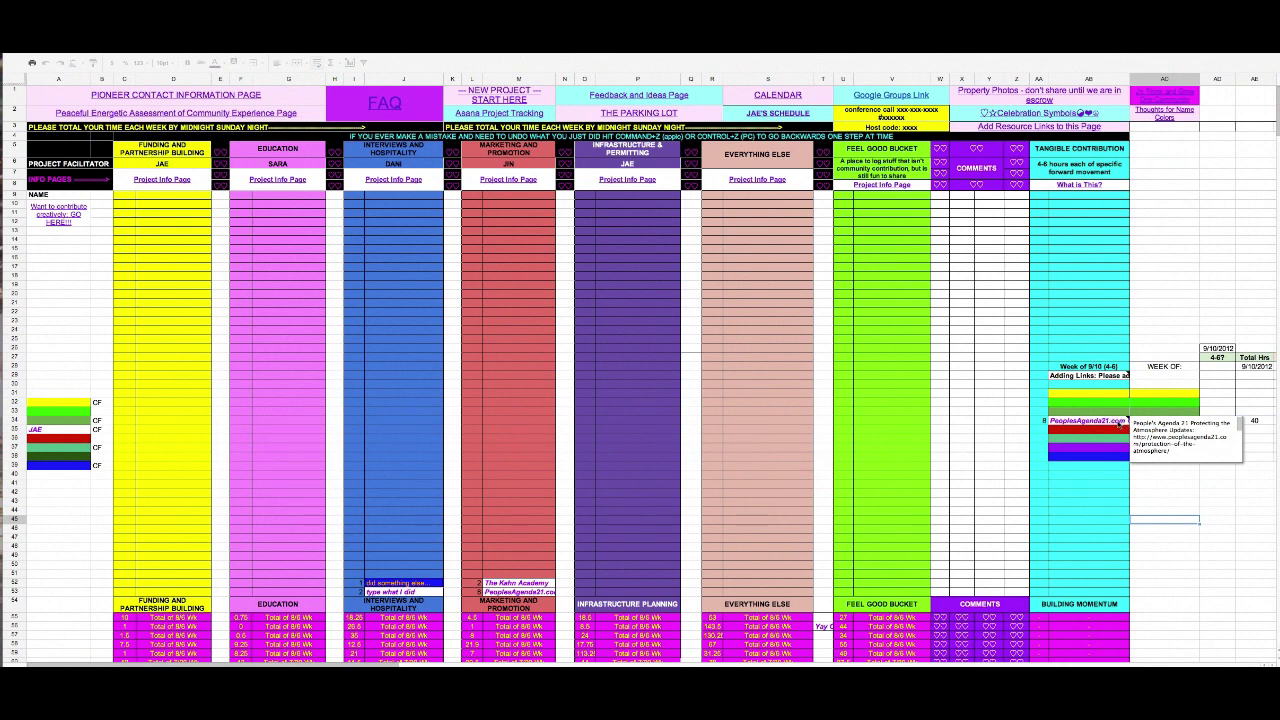
right_click(1121, 424)
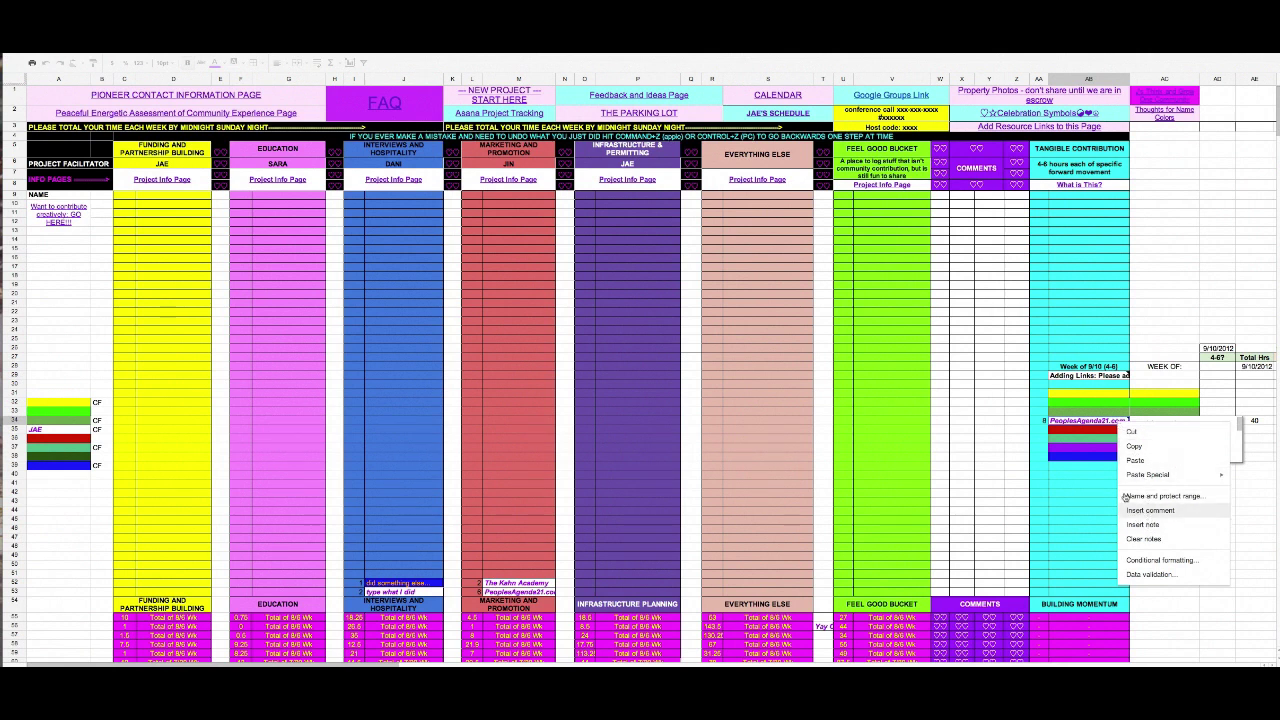
click(1087, 422)
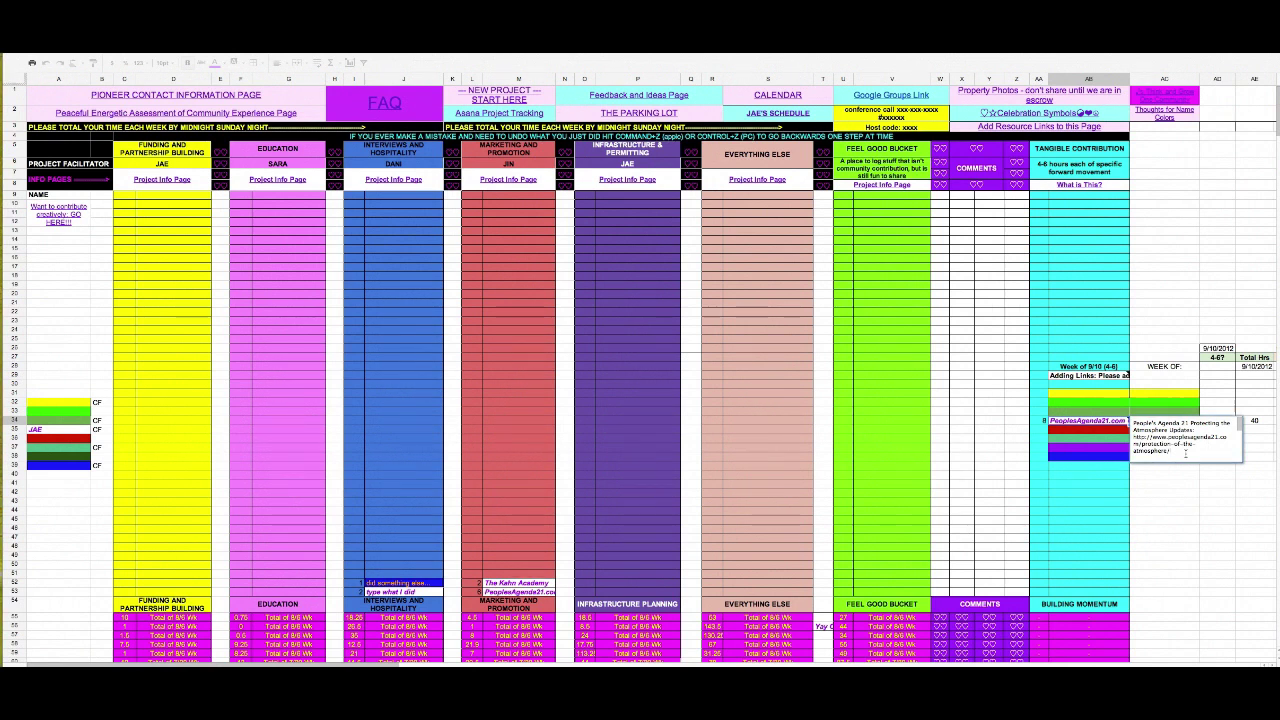
drag(1186, 454, 1132, 437)
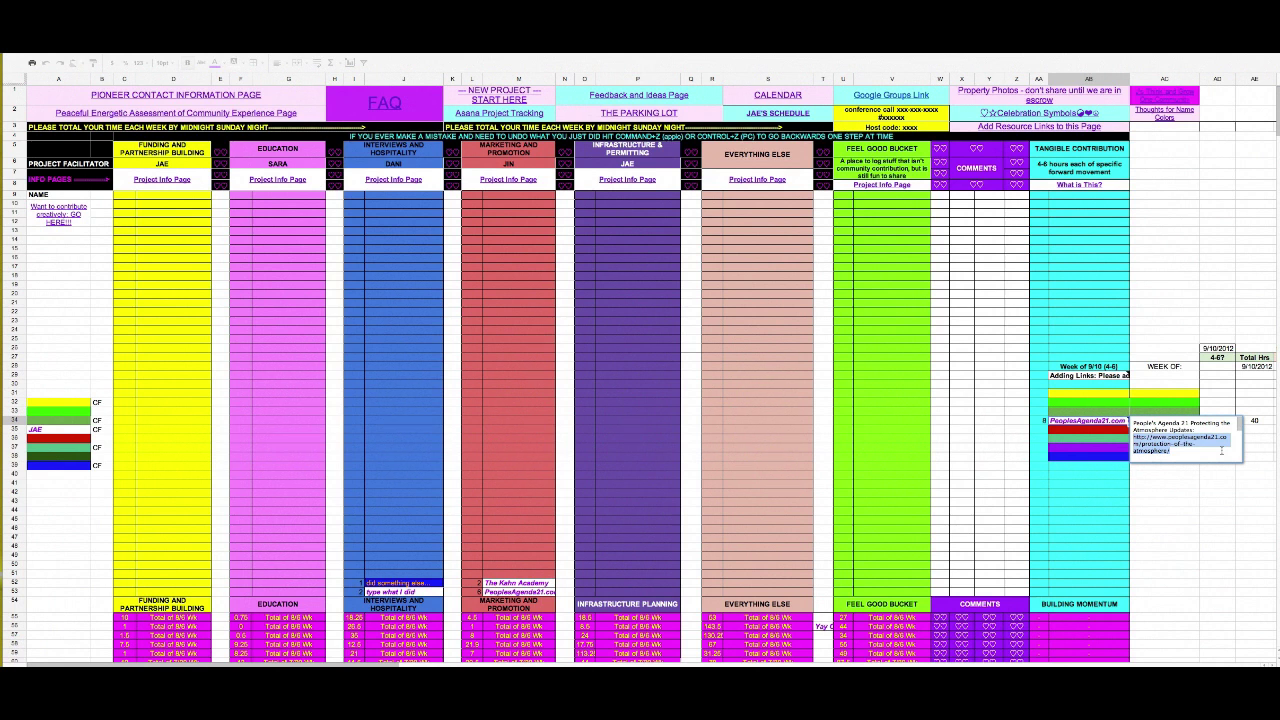
scroll(1221, 451, down, 2)
scroll(1221, 450, down, 3)
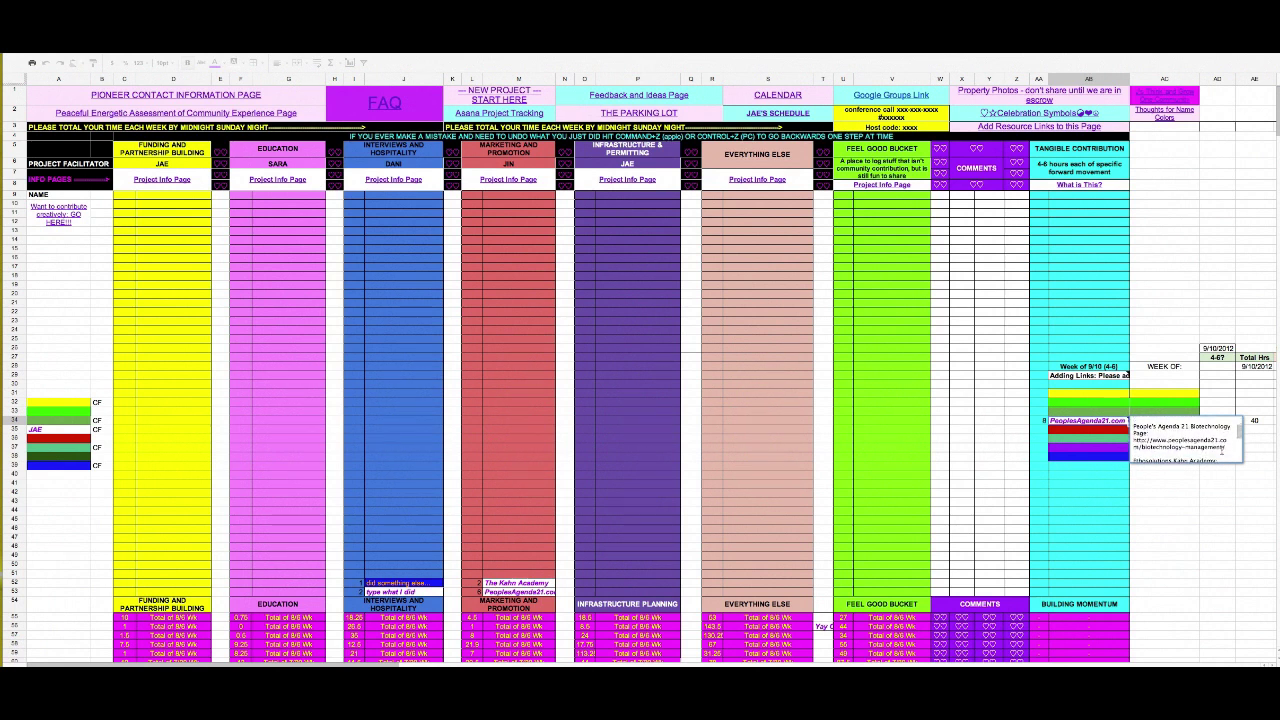
drag(1226, 446, 1133, 438)
scroll(1172, 446, down, 3)
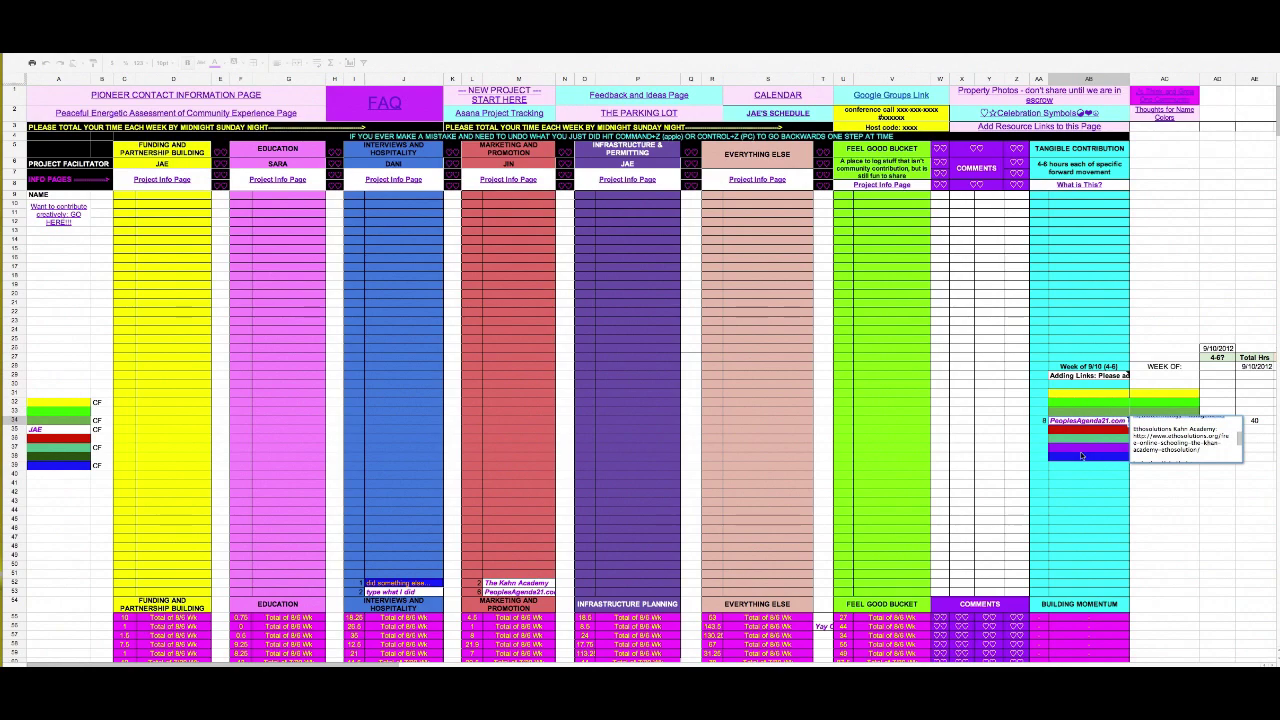
- Look through the weekly totals, project teams, welcome teams and past weekly logs further down the sheet
scroll(1081, 456, down, 20)
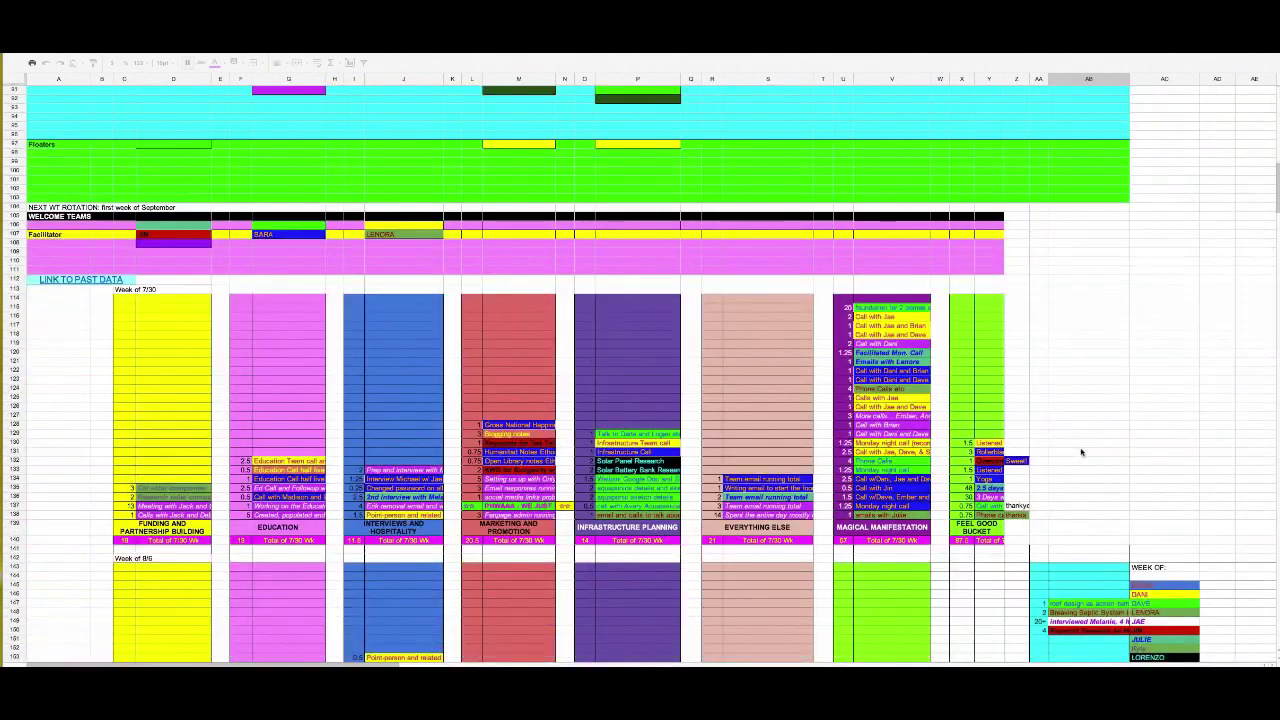
scroll(1081, 452, down, 6)
scroll(1081, 452, up, 8)
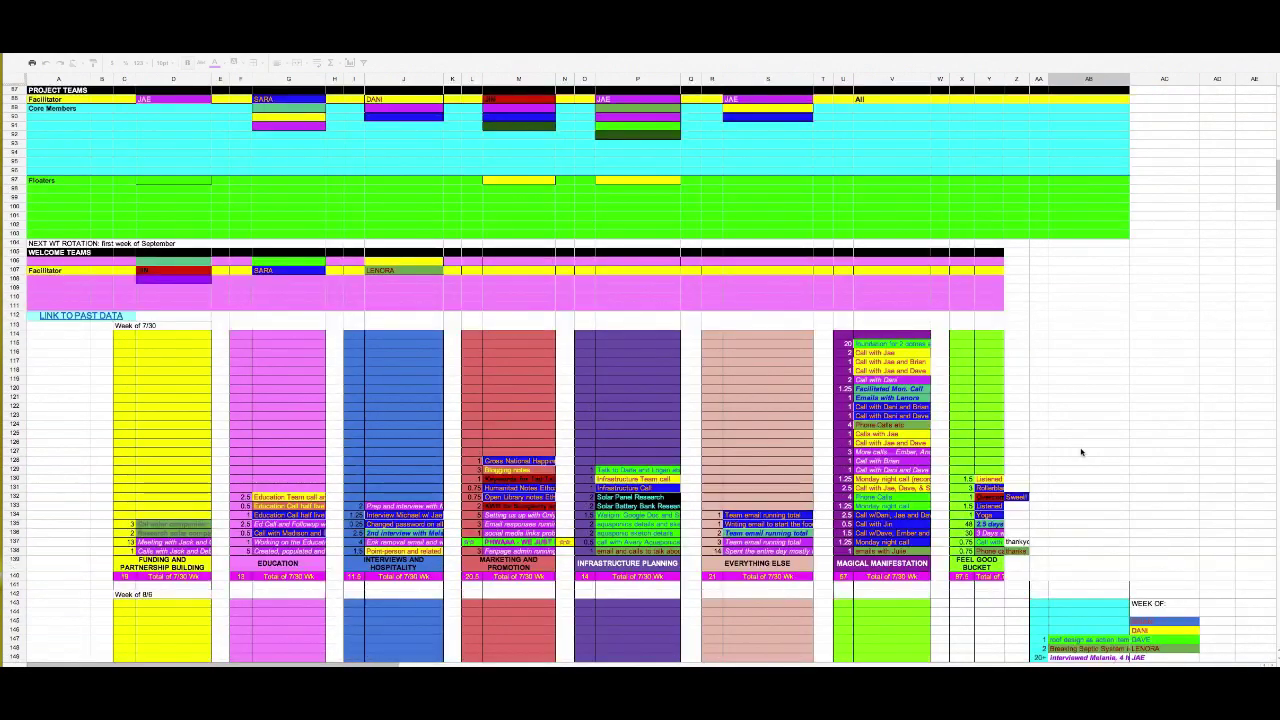
scroll(1081, 452, up, 15)
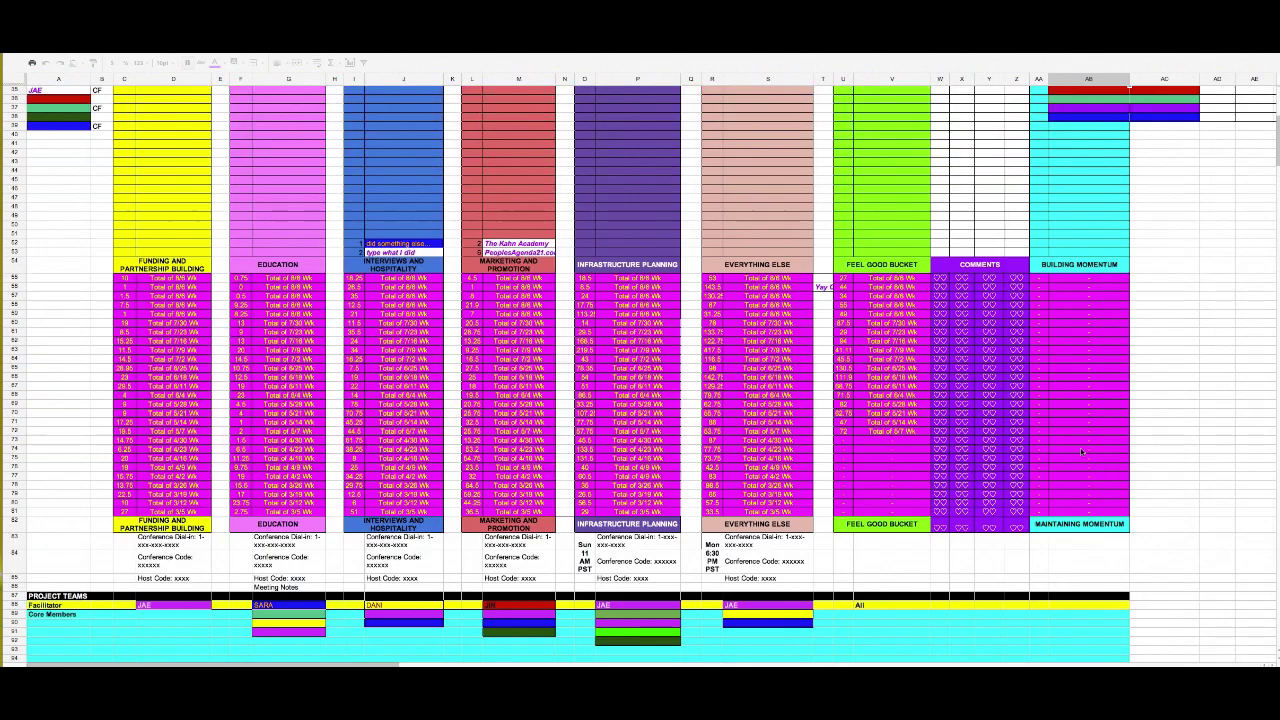
scroll(1081, 452, up, 10)
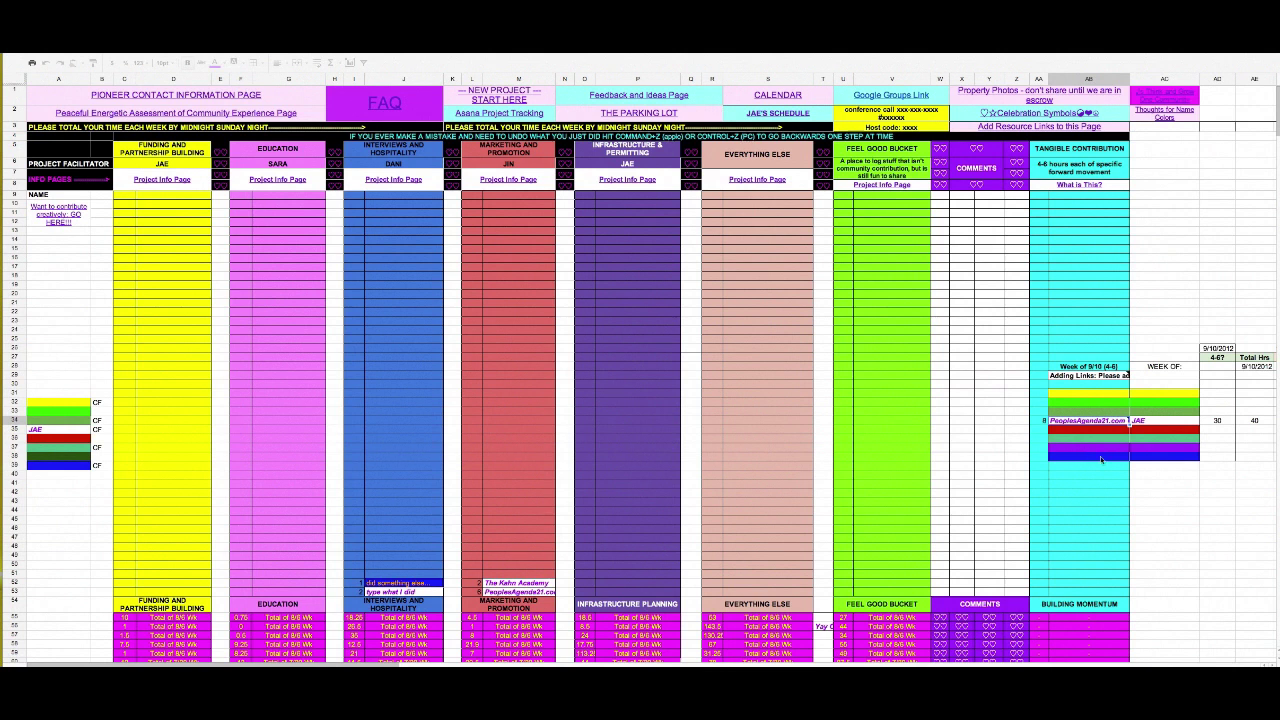
- View the notes on the row 34 contribution and on the "Adding Links" entry in the Tangible Contribution column
click(1155, 501)
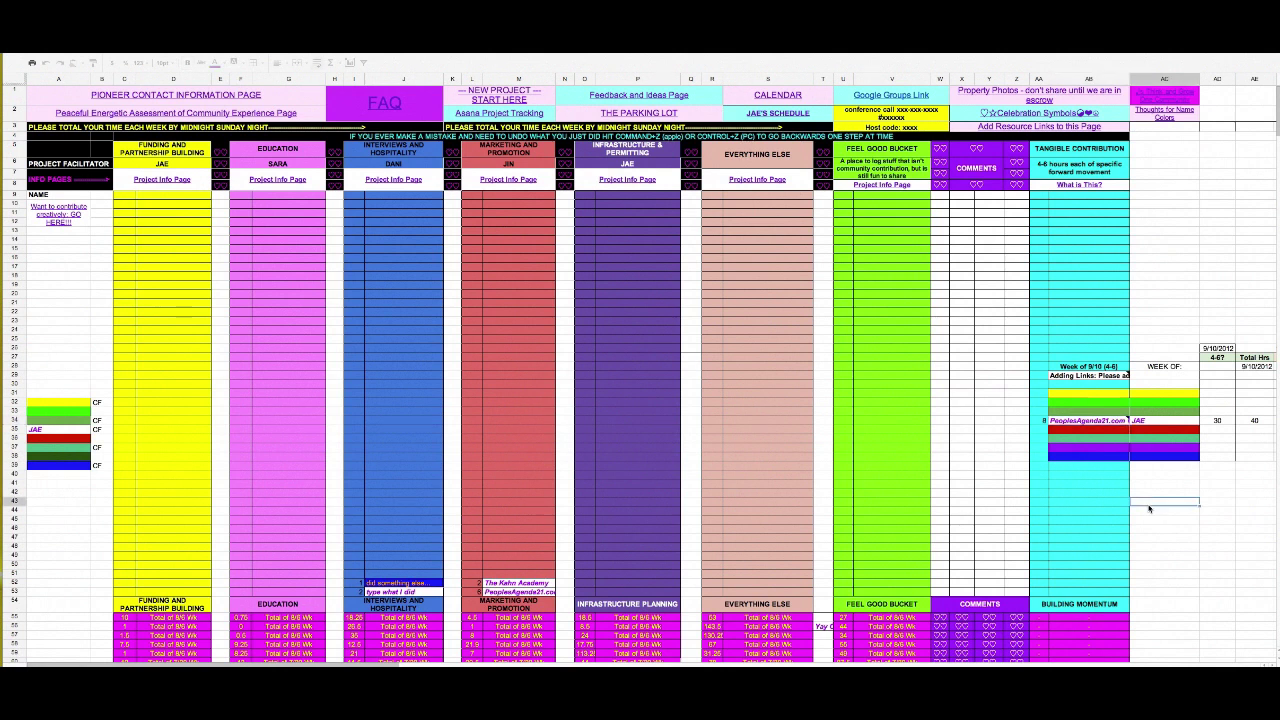
click(1088, 425)
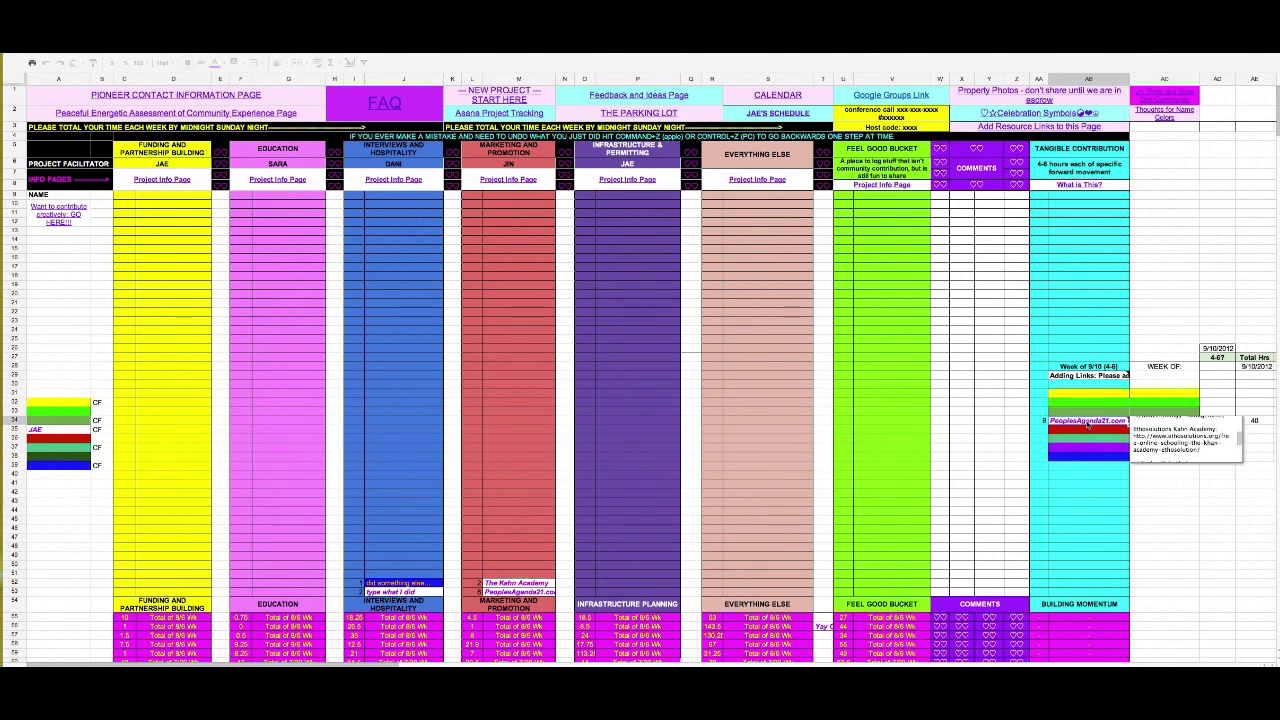
right_click(1088, 425)
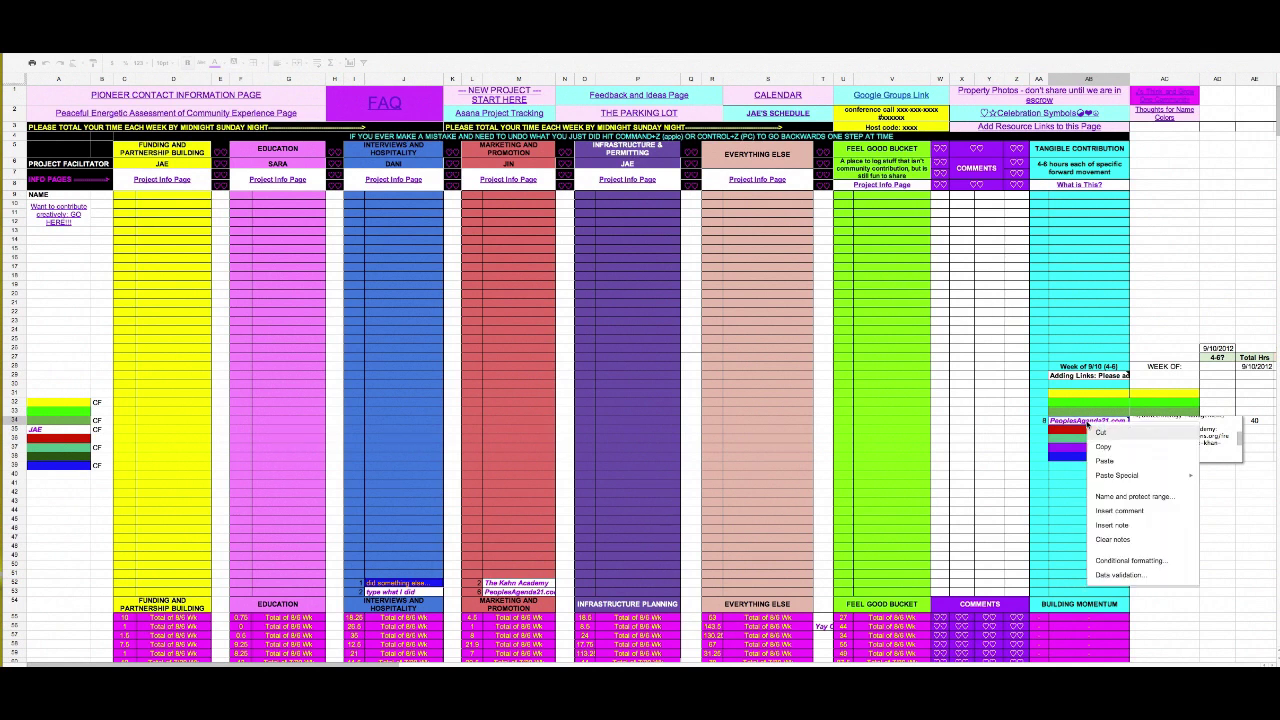
click(1092, 377)
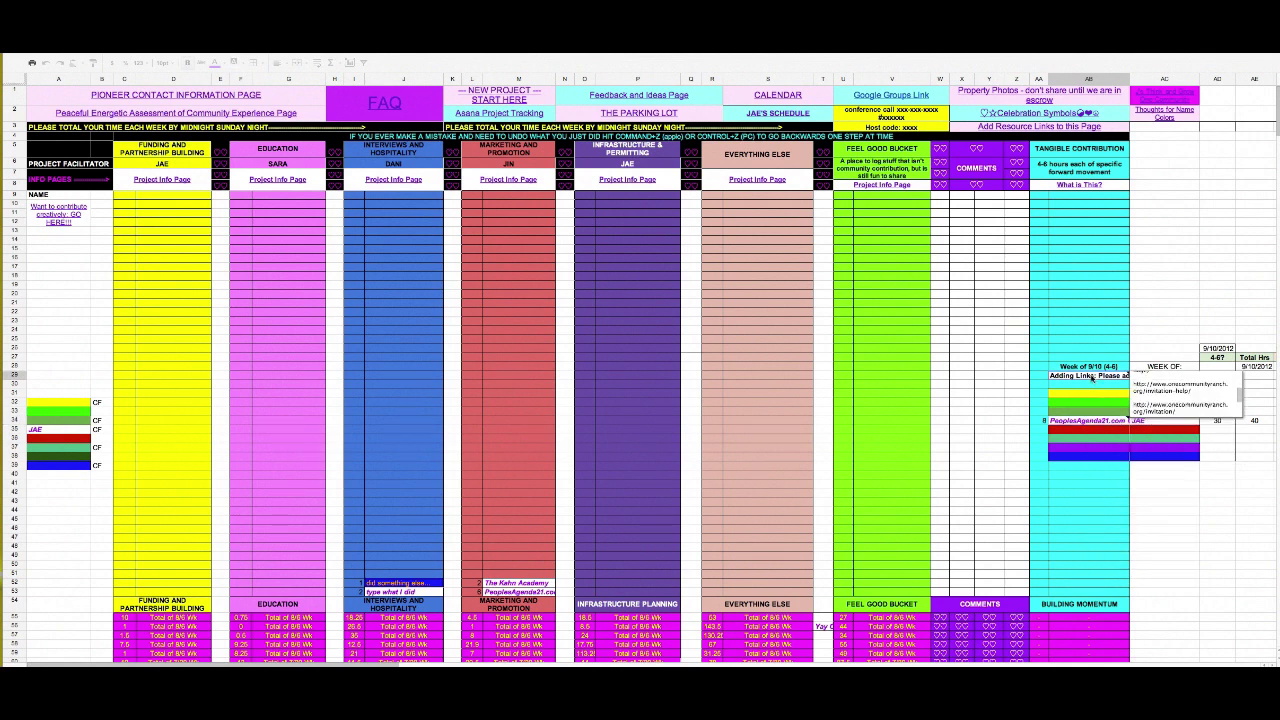
- Review the table of each member's weekly "4-6?" and "Total Hrs" figures beside the Tangible Contribution column
click(963, 466)
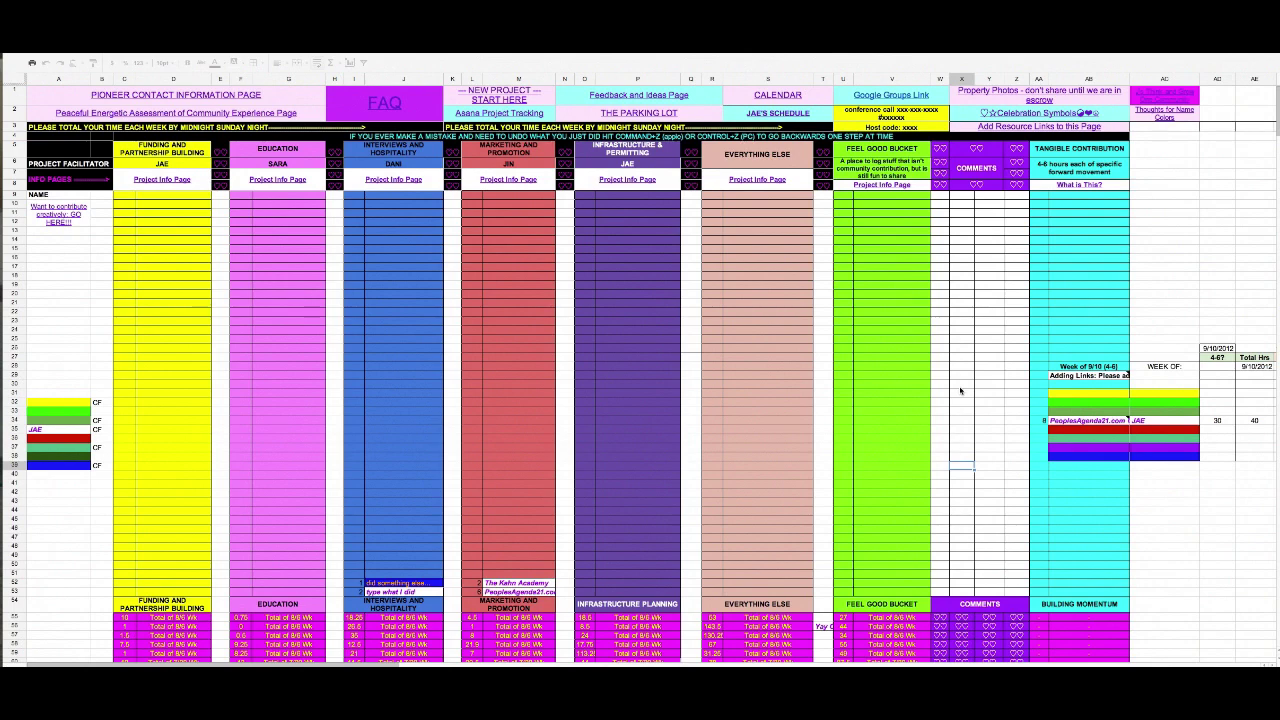
scroll(1130, 480, right, 8)
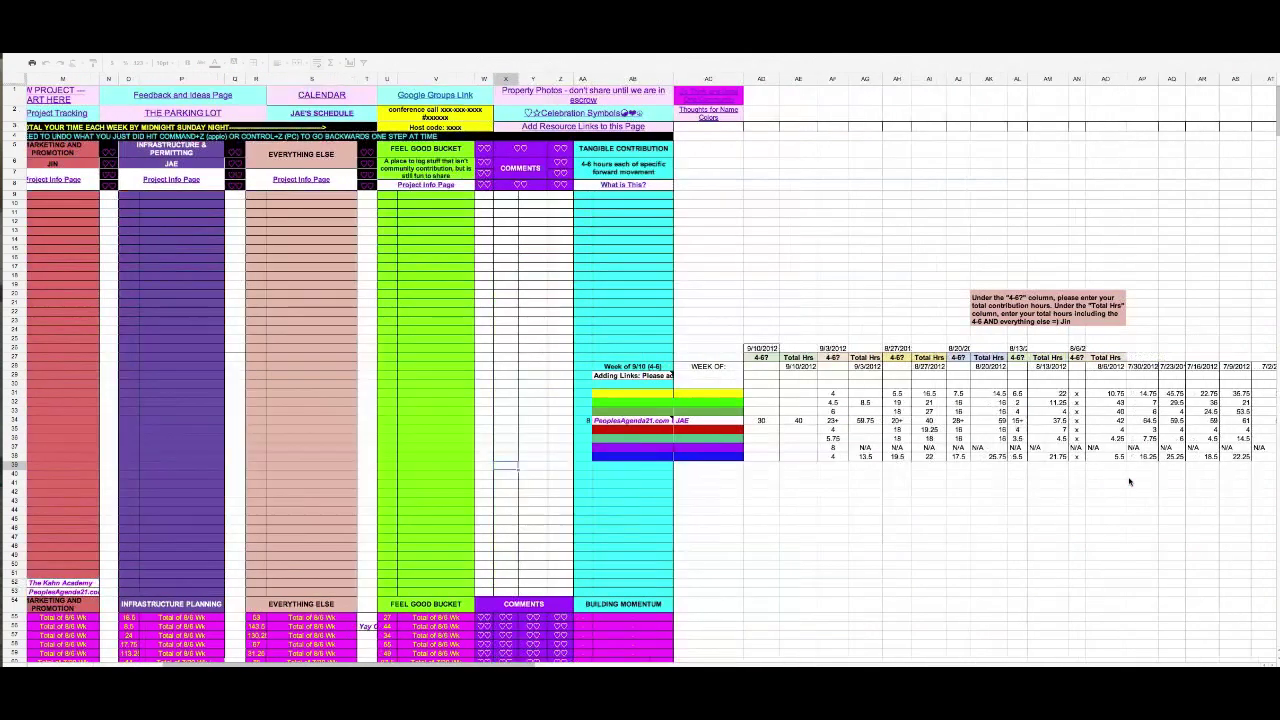
scroll(1130, 482, left, 8)
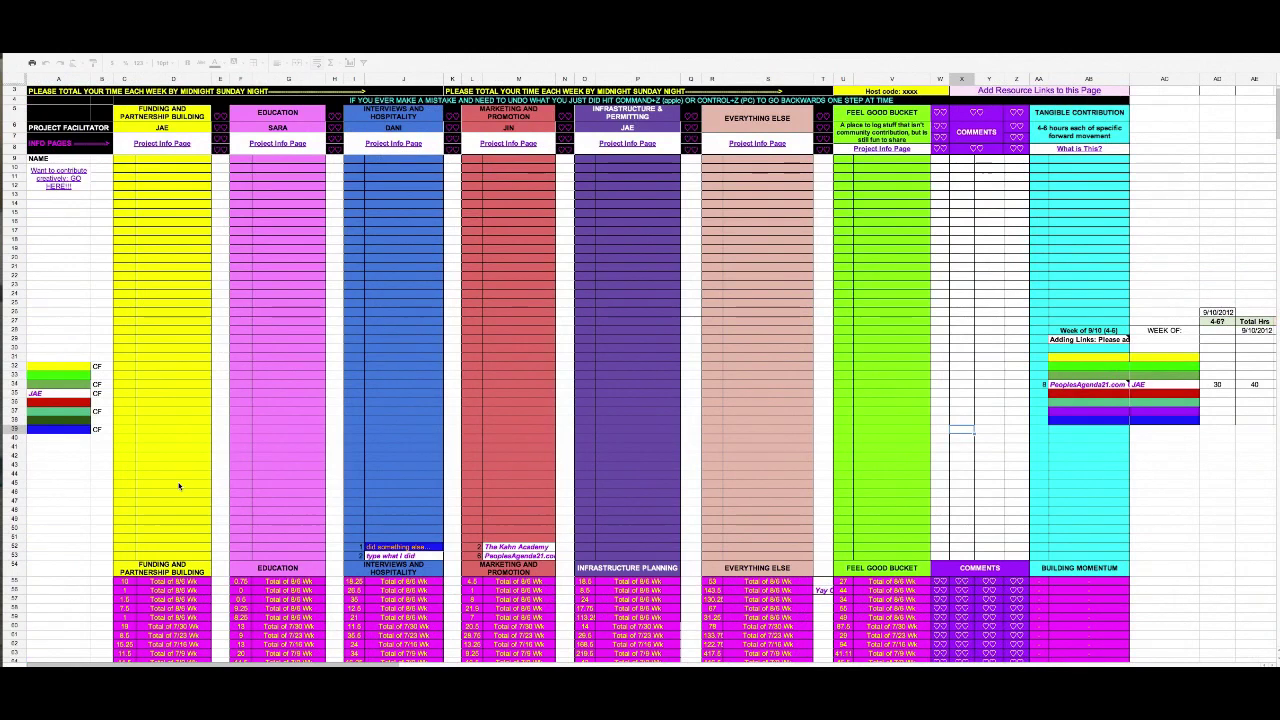
click(57, 431)
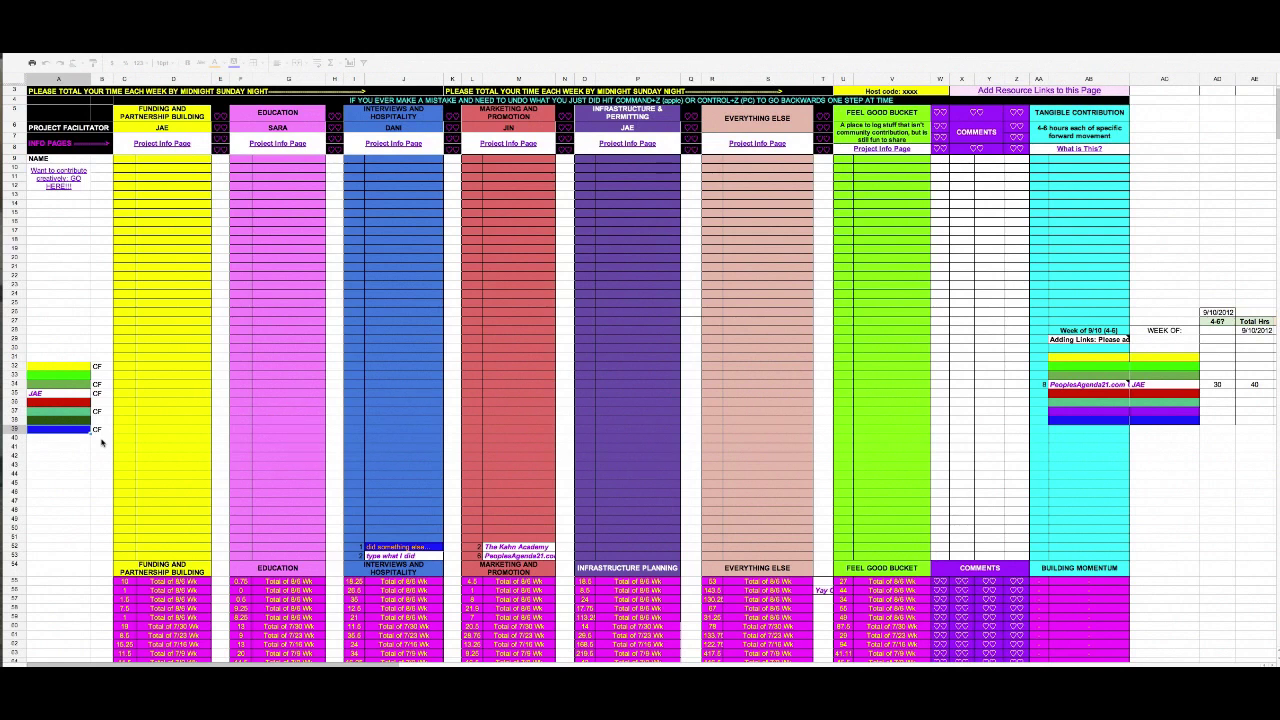
scroll(347, 344, up, 2)
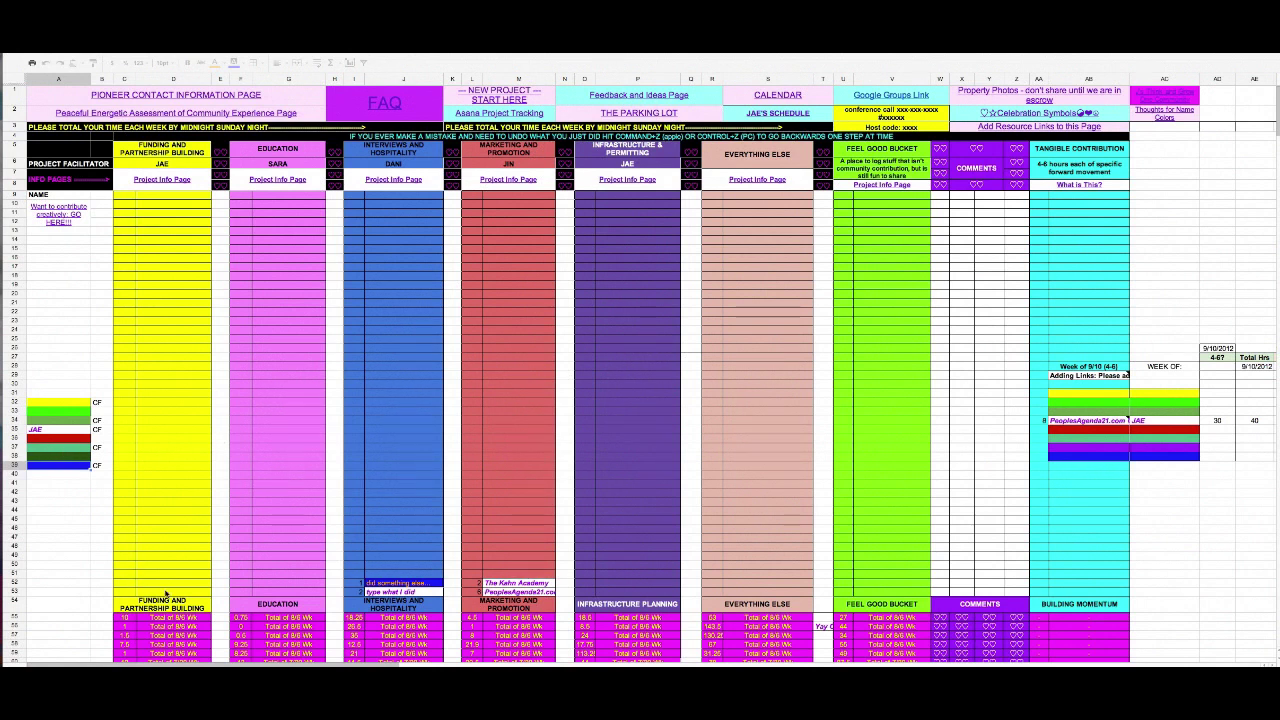
click(66, 440)
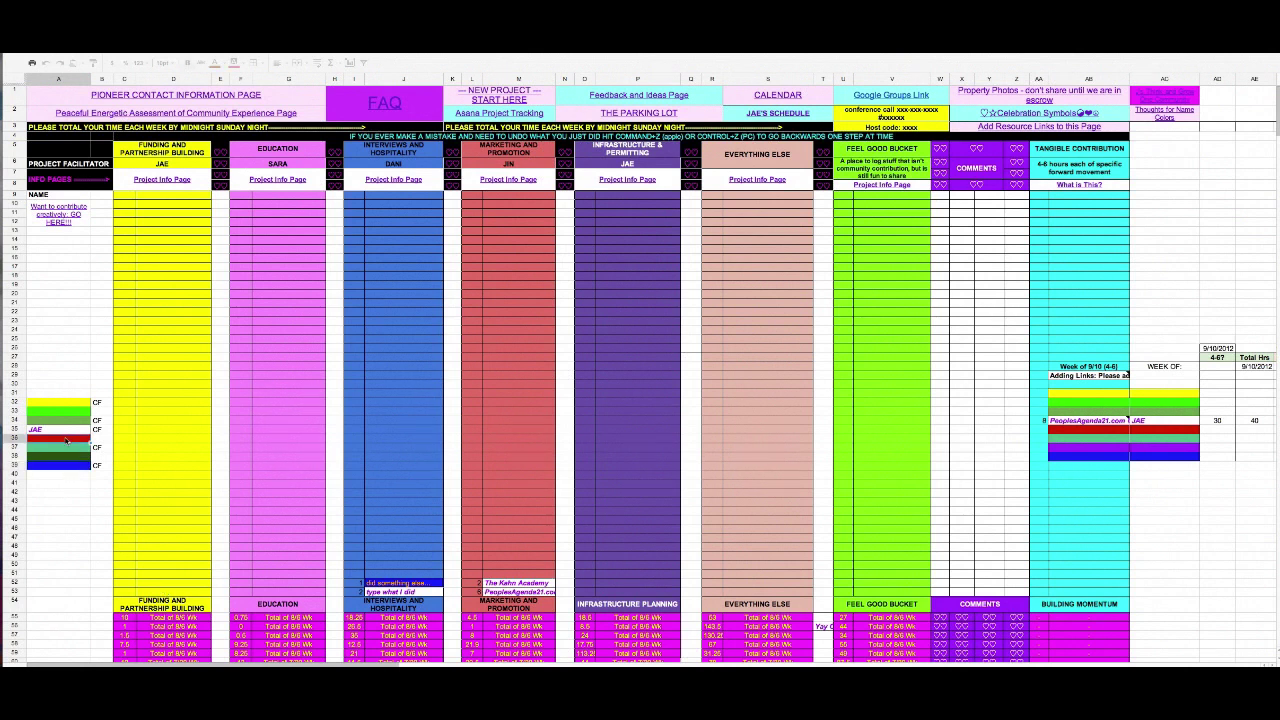
- Log a 2-hour red-coded "This is what I did" task in row 53 of Funding and Partnership Building, reusing the red name cell's formatting
key(ctrl+c)
click(155, 591)
key(ctrl+v)
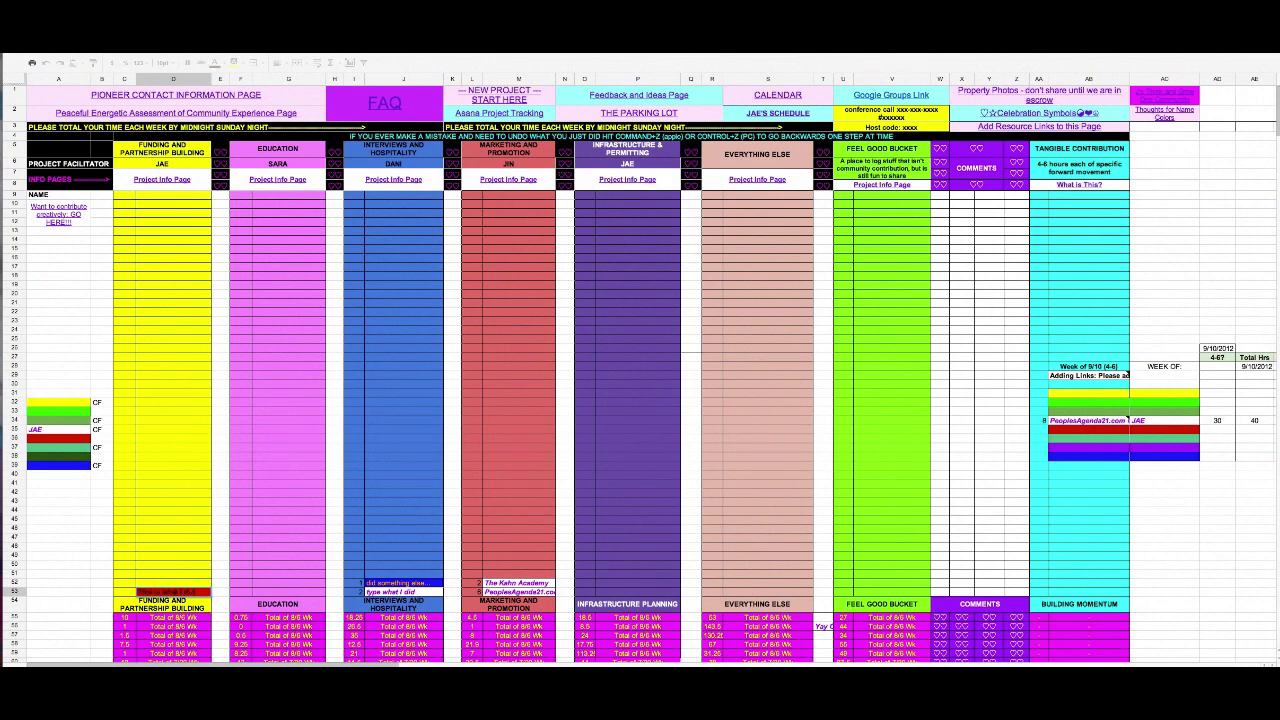
click(266, 586)
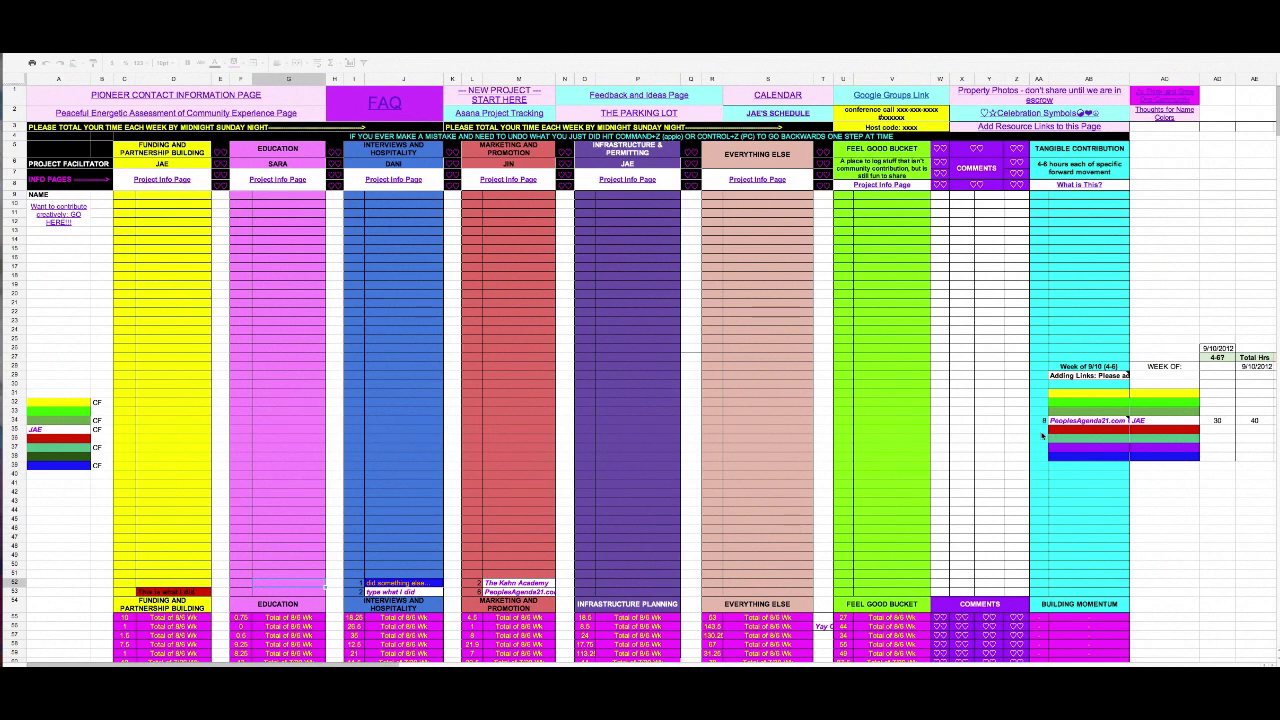
click(126, 592)
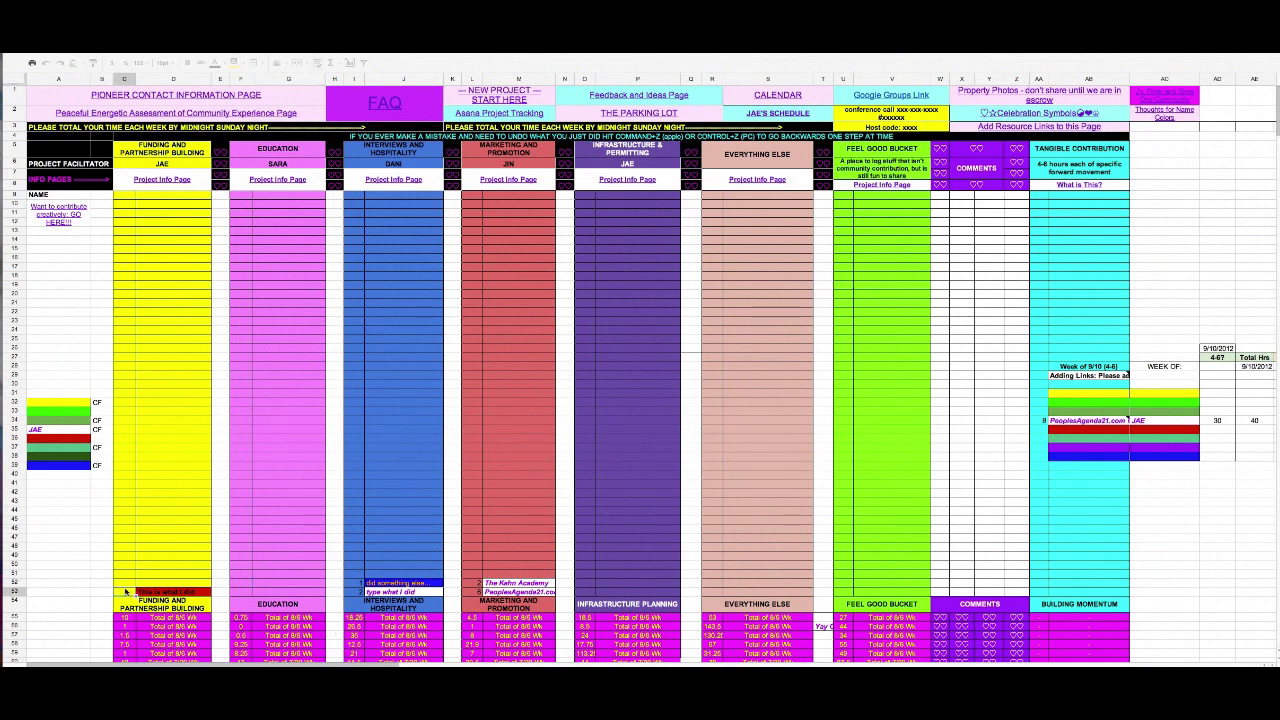
text(2)
- Record 2 hours and "This is what I did" in the red row 35 of the Tangible Contribution column
click(1042, 431)
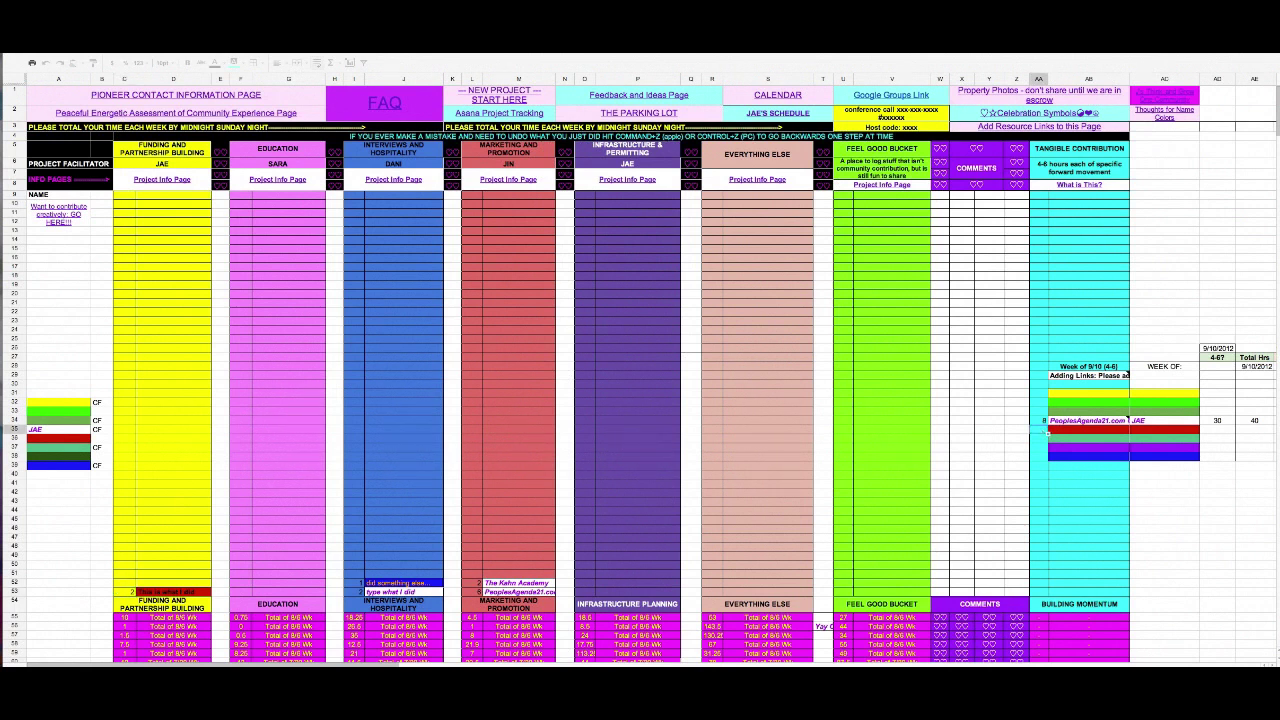
text(2)
click(1092, 433)
text(This is what I did)
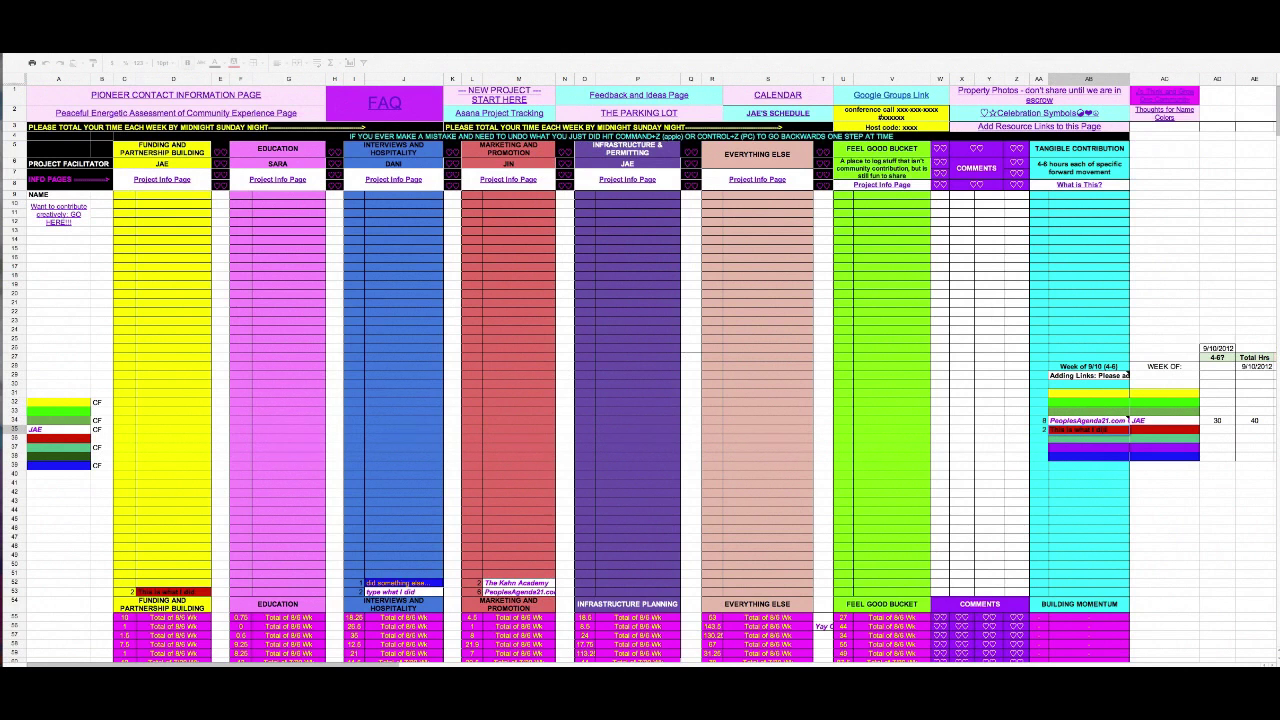
key(Return)
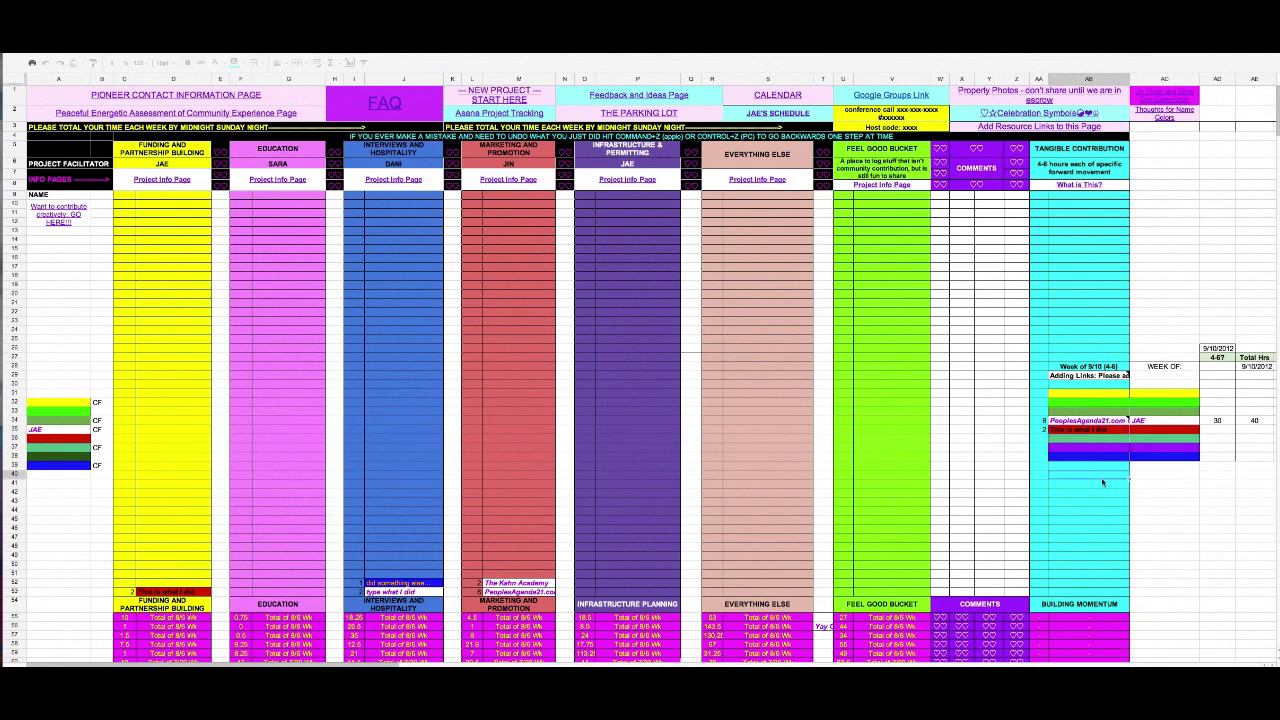
- Attach a note to the red Tangible Contribution entry reading "This is what I did GDoc: put the google doc here"
right_click(1089, 431)
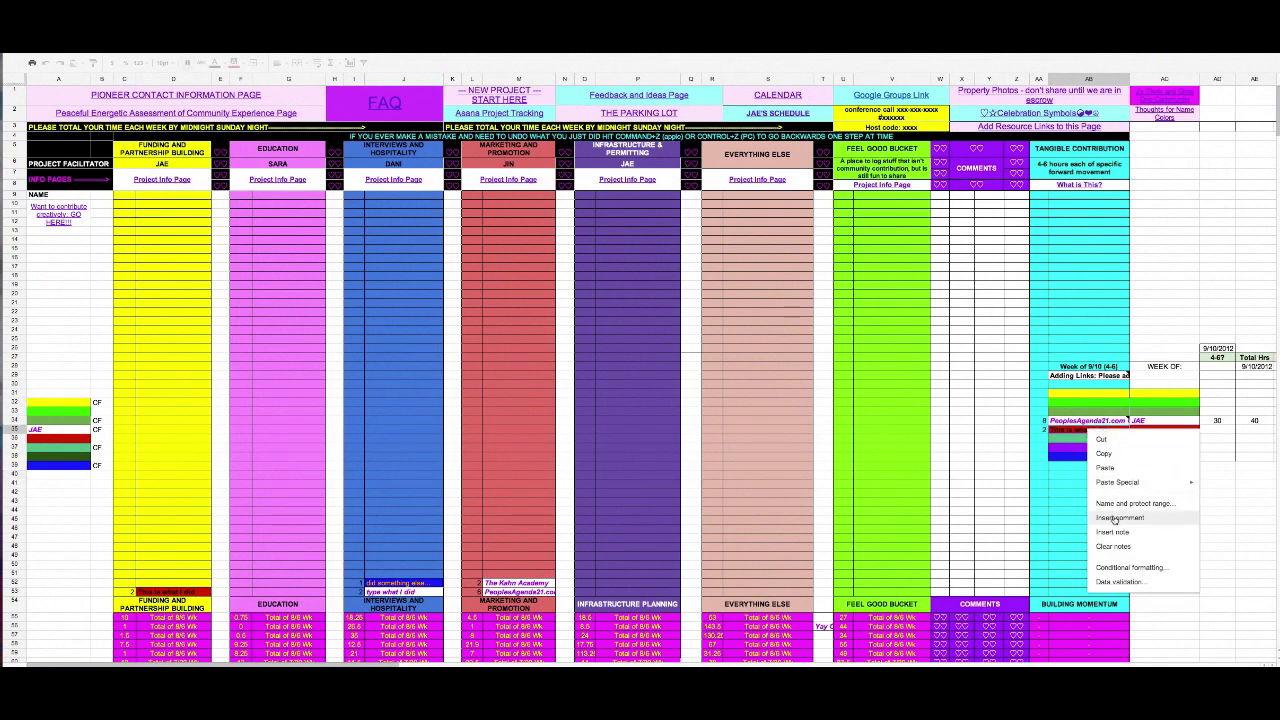
click(1114, 532)
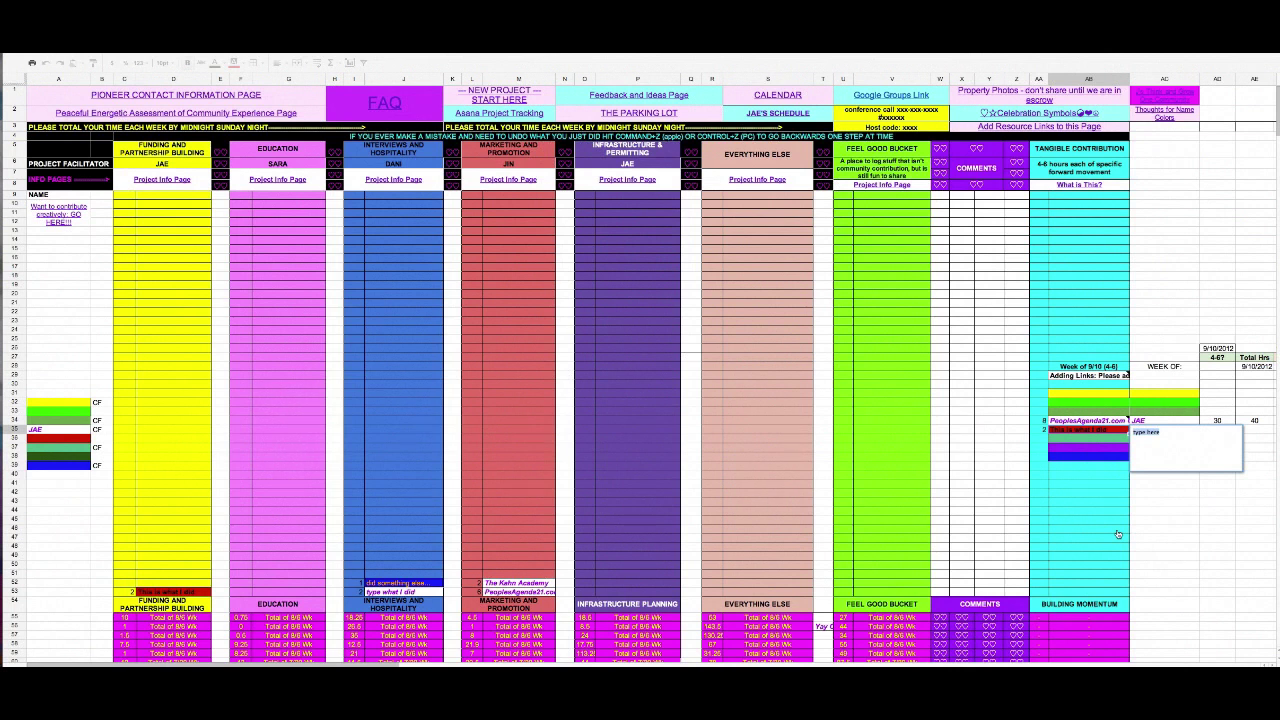
text(This is what I did GDoc out the google doc)
click(1186, 653)
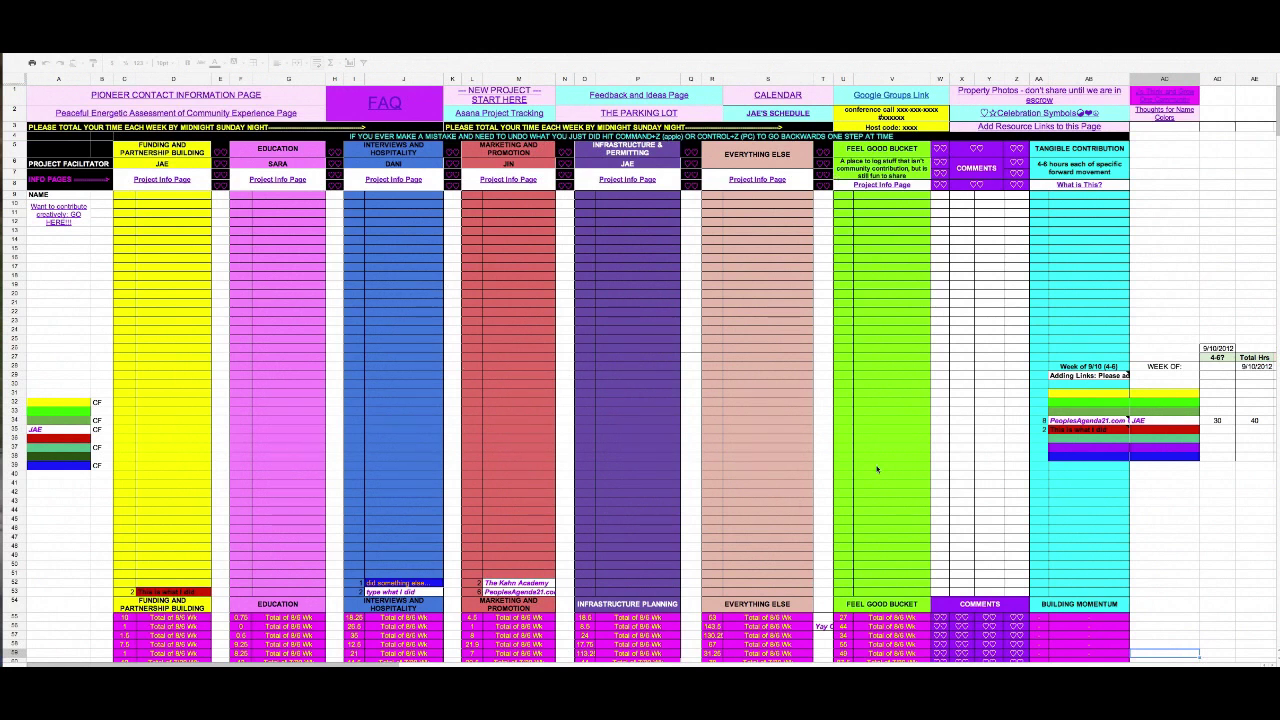
- Log "Fun stuff" with 6 hours in row 53 of the Feel Good Bucket, reusing the row 34 member's white-and-purple formatting
click(883, 594)
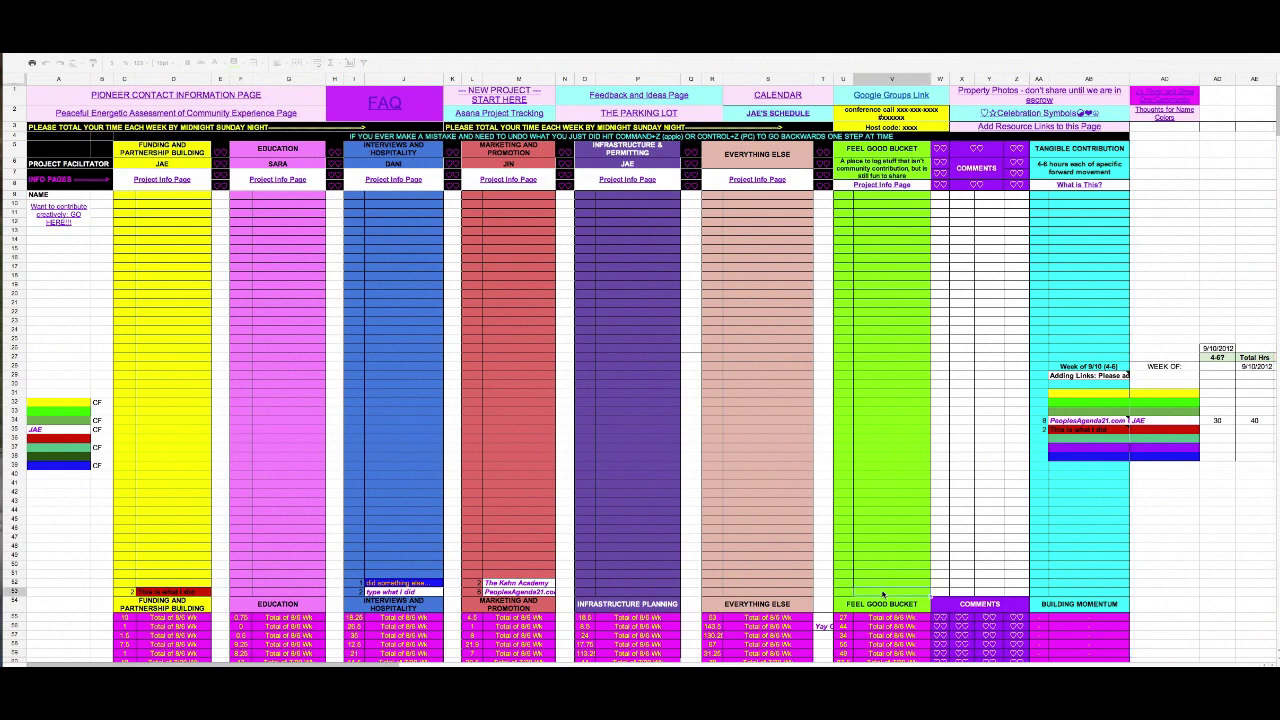
click(1085, 424)
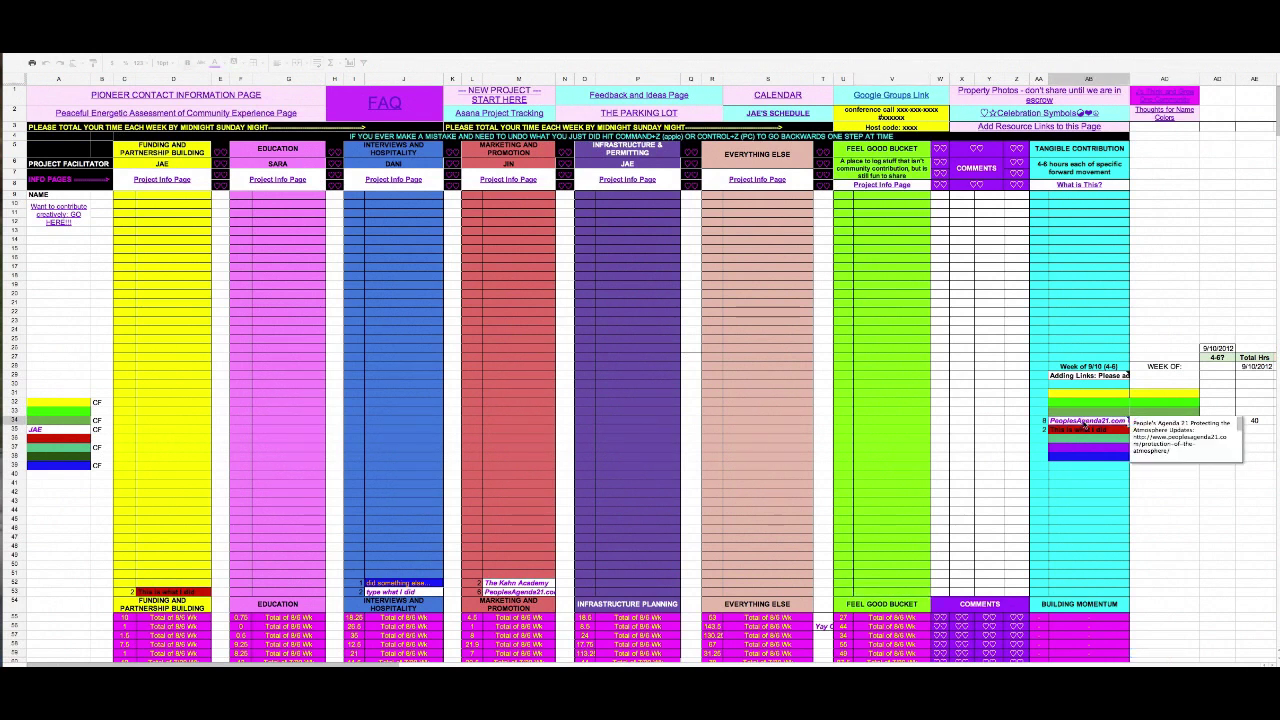
click(1158, 421)
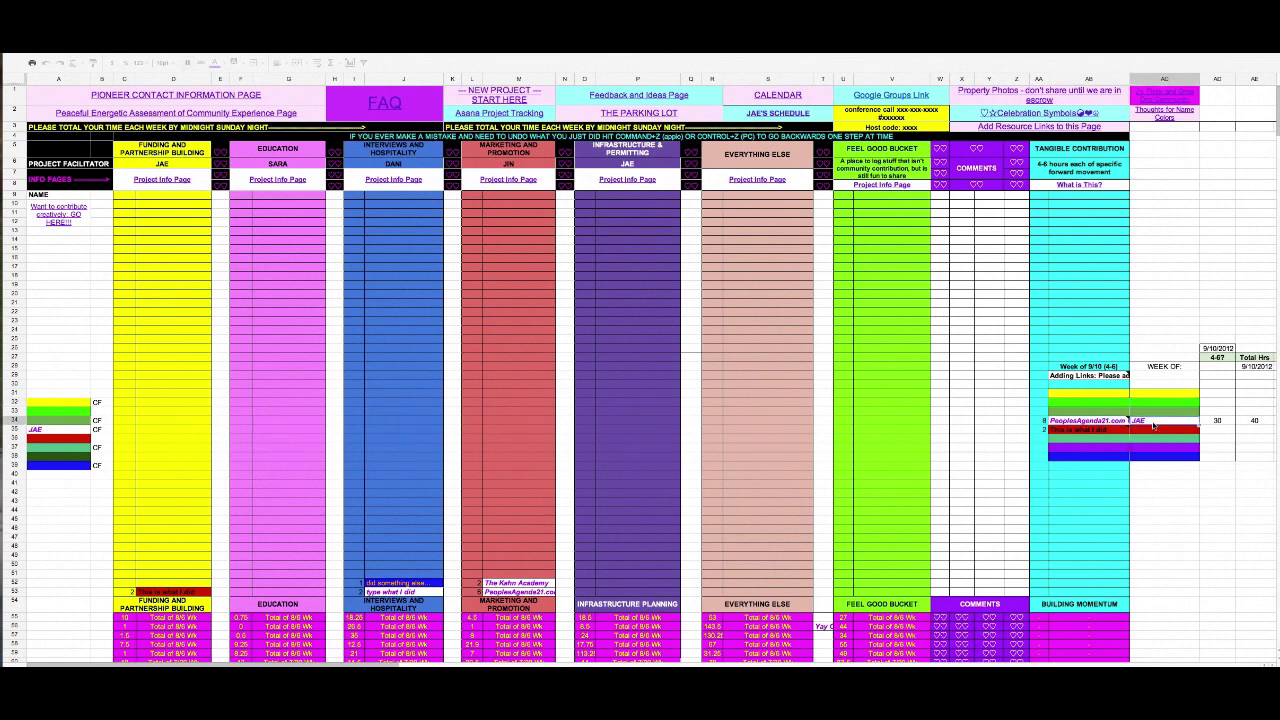
click(877, 594)
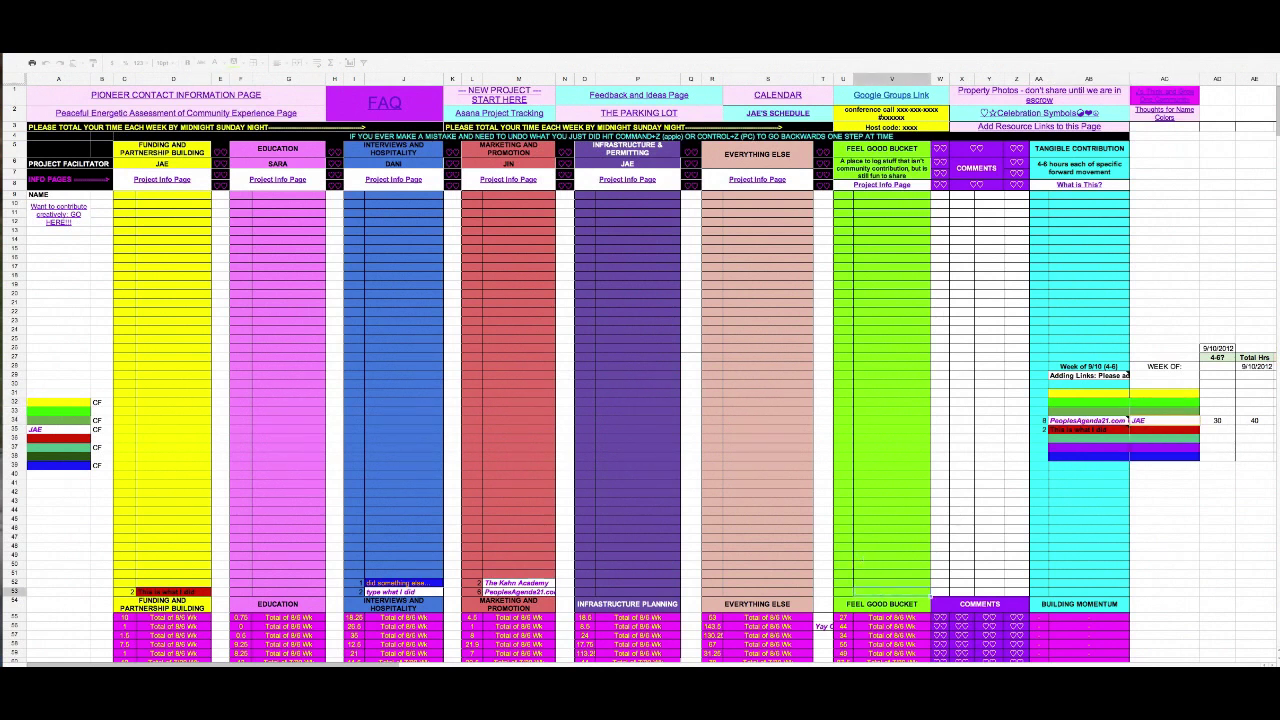
key(ctrl+v)
text(Fun stuf)
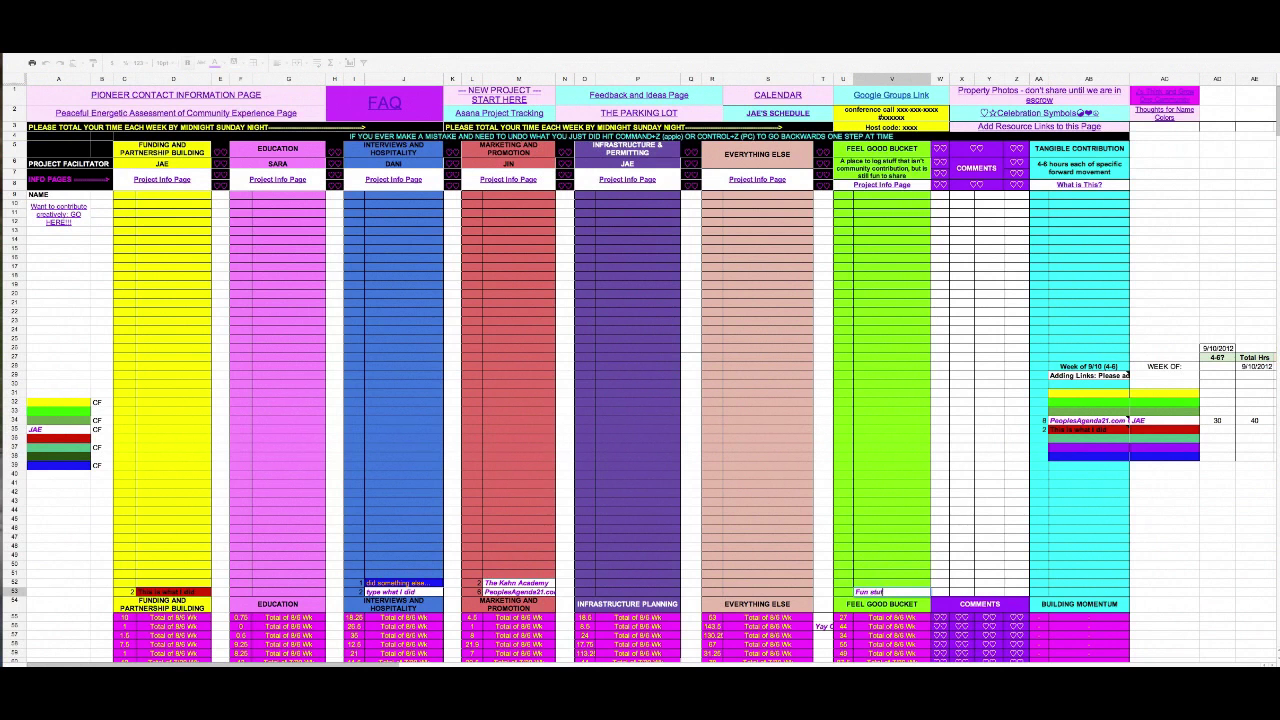
text(f)
click(843, 592)
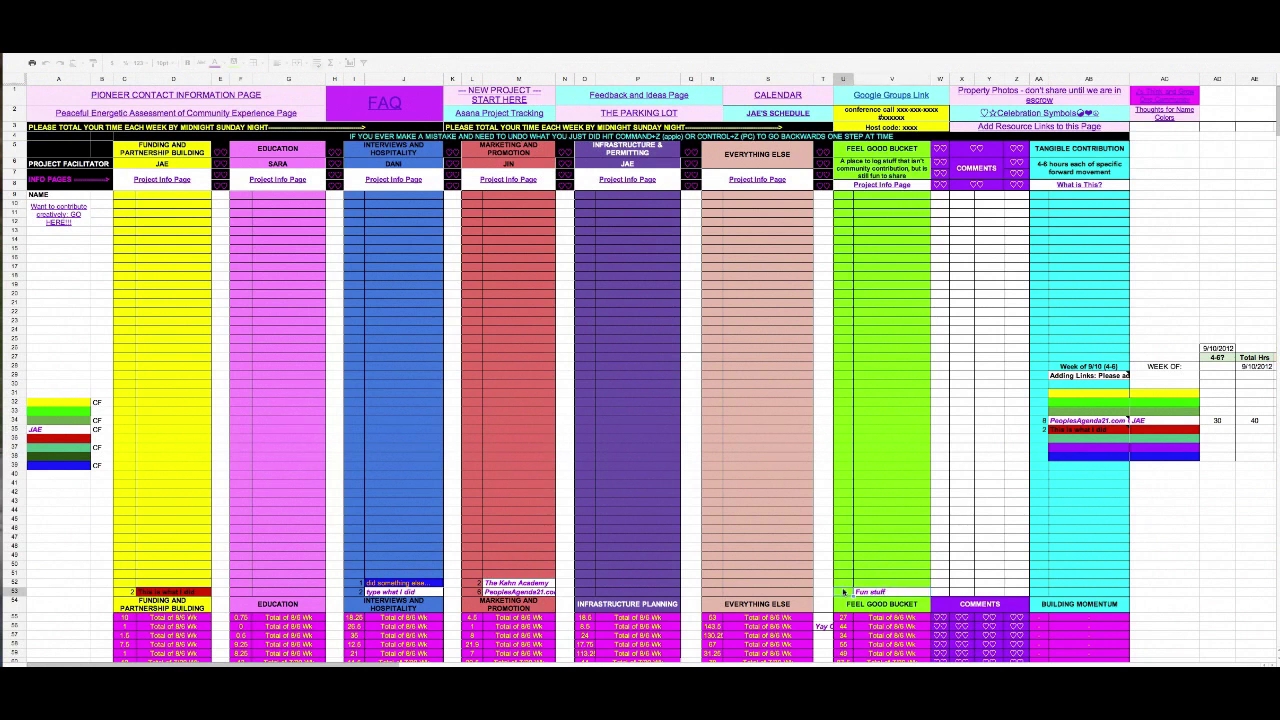
text(8)
- Add the comment "Cool, FUN Stuff <3" beside the "Fun stuff" entry, reusing the blue member color from row 38
click(940, 594)
click(1073, 429)
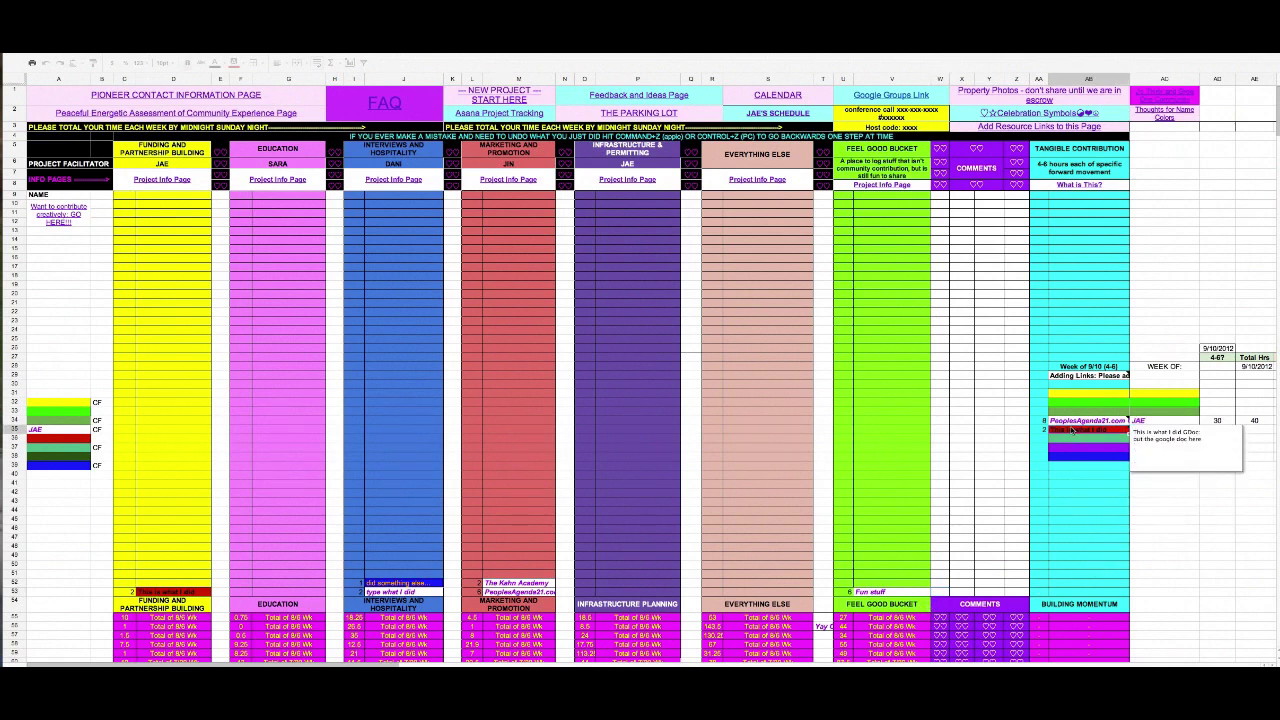
click(1172, 546)
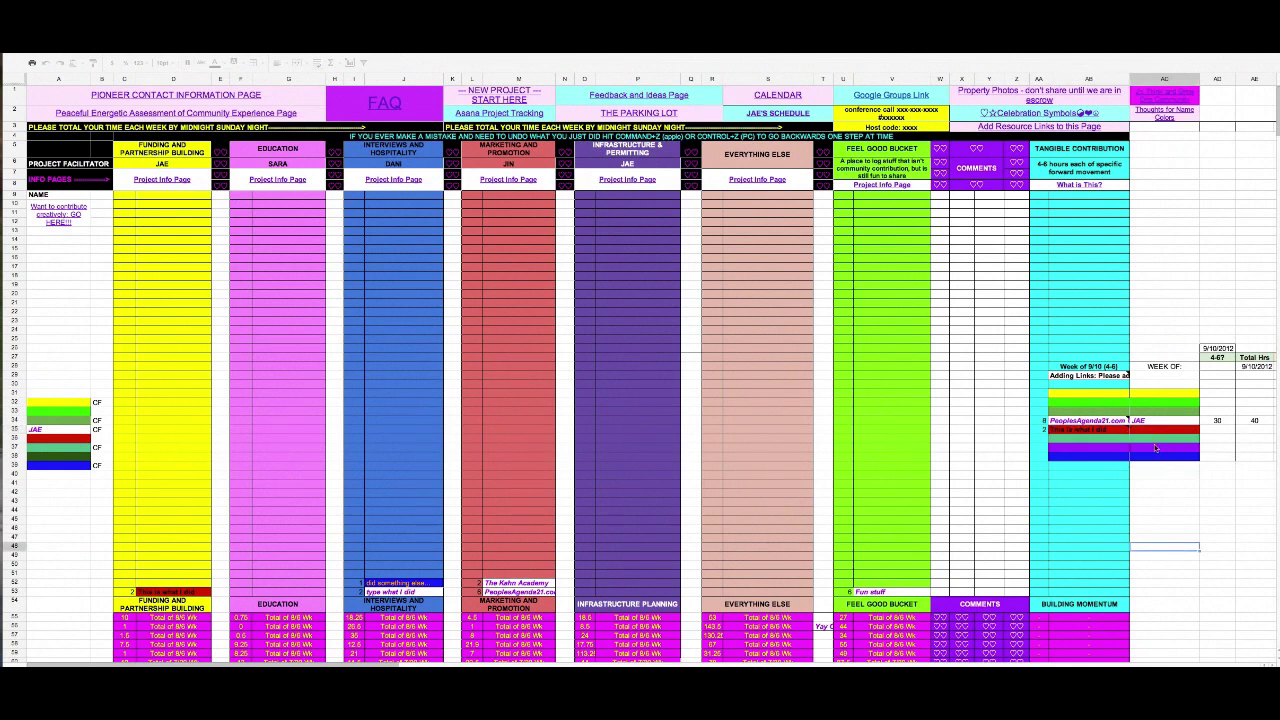
click(1151, 459)
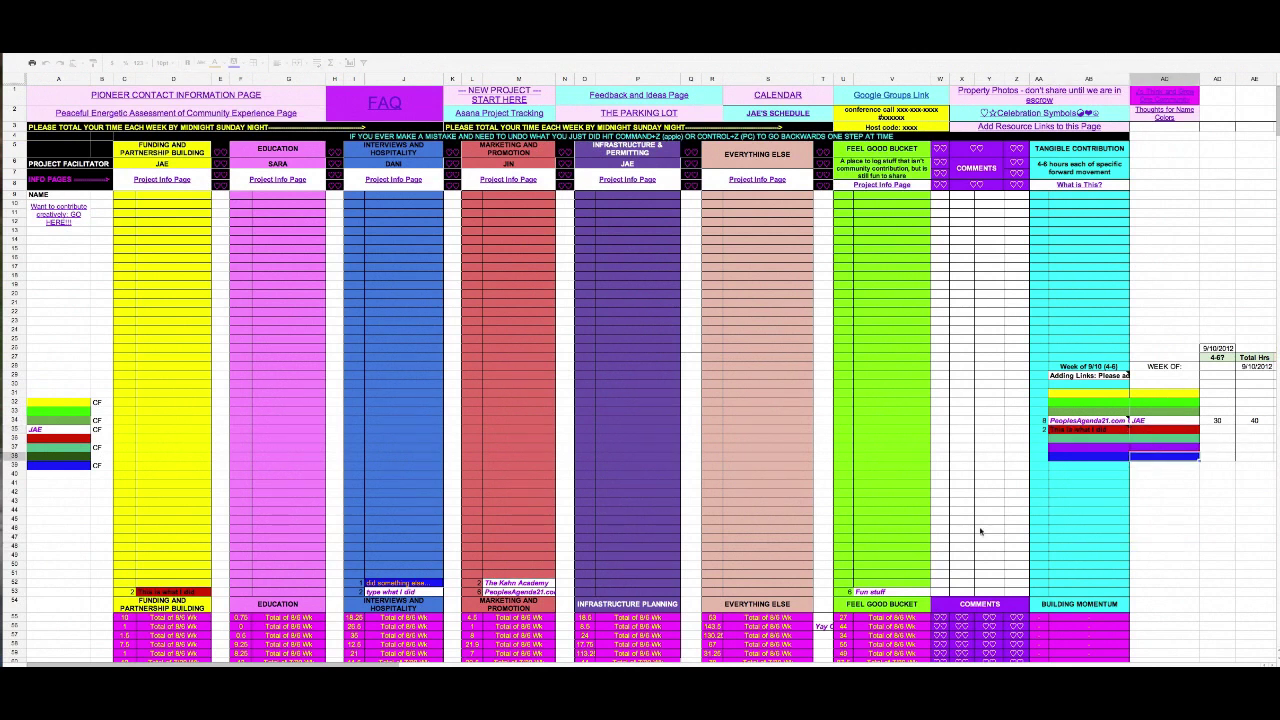
click(936, 593)
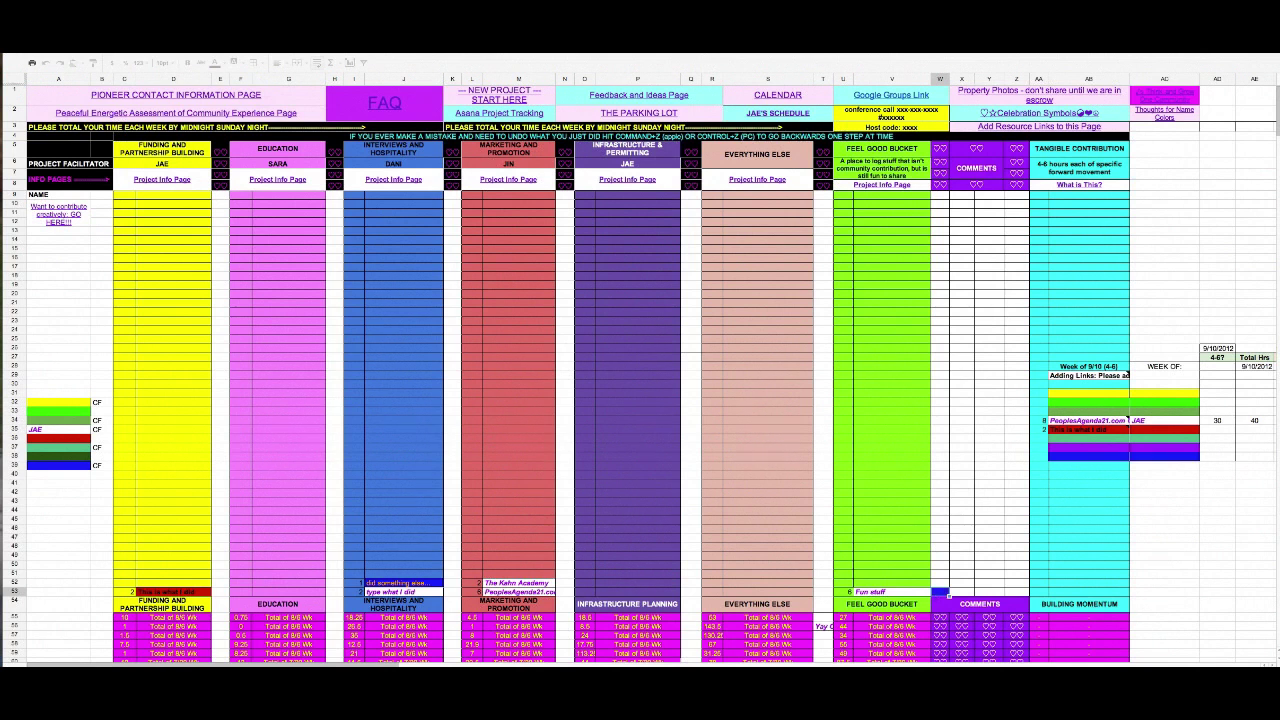
text(Cool, FUN Stuff <3)
key(Return)
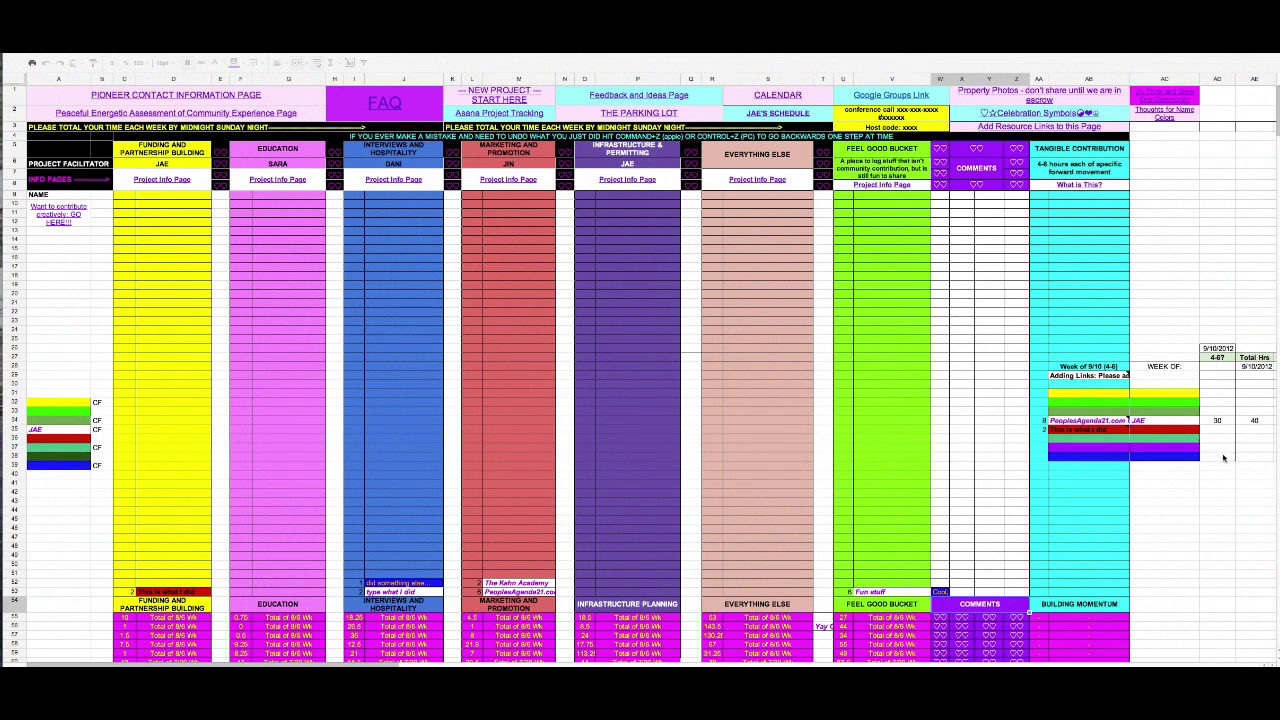
- Review the members' weekly hours history beside Tangible Contribution, and the weekly totals, project teams and welcome teams further down the sheet
scroll(1223, 458, right, 5)
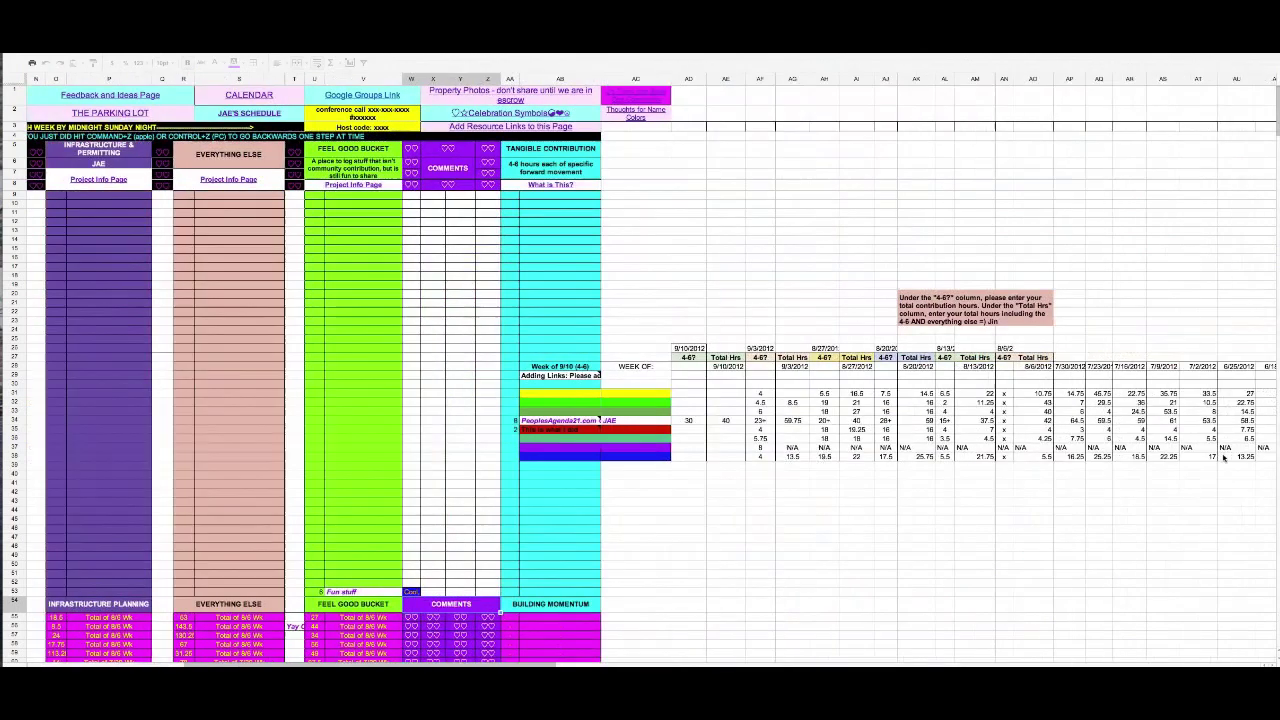
scroll(1223, 458, left, 3)
scroll(1223, 458, left, 2)
scroll(1224, 458, down, 1)
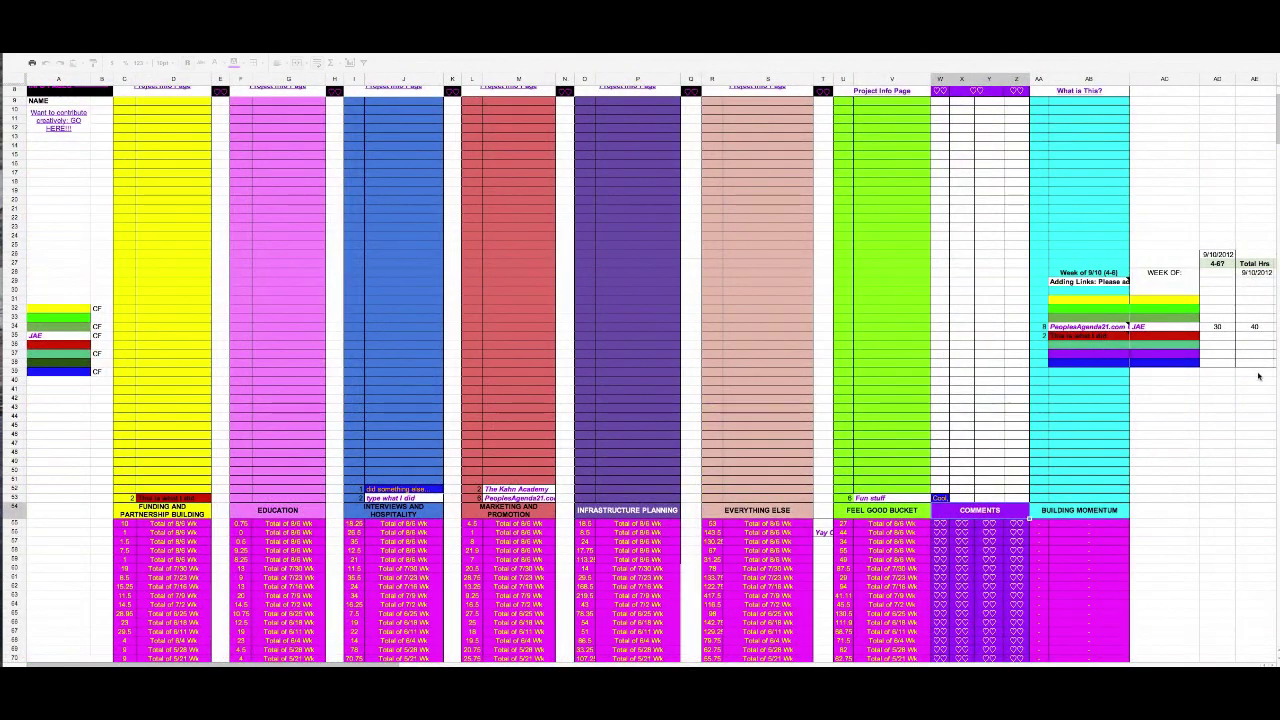
scroll(434, 354, up, 3)
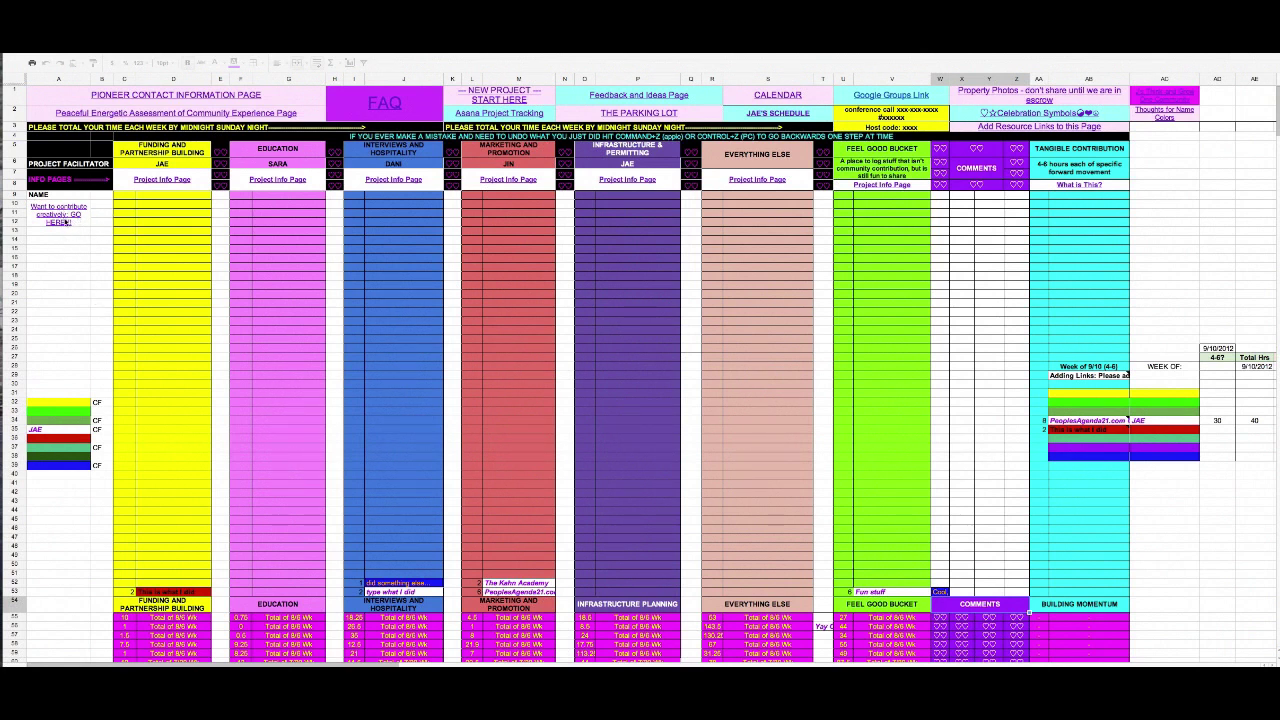
scroll(335, 403, down, 10)
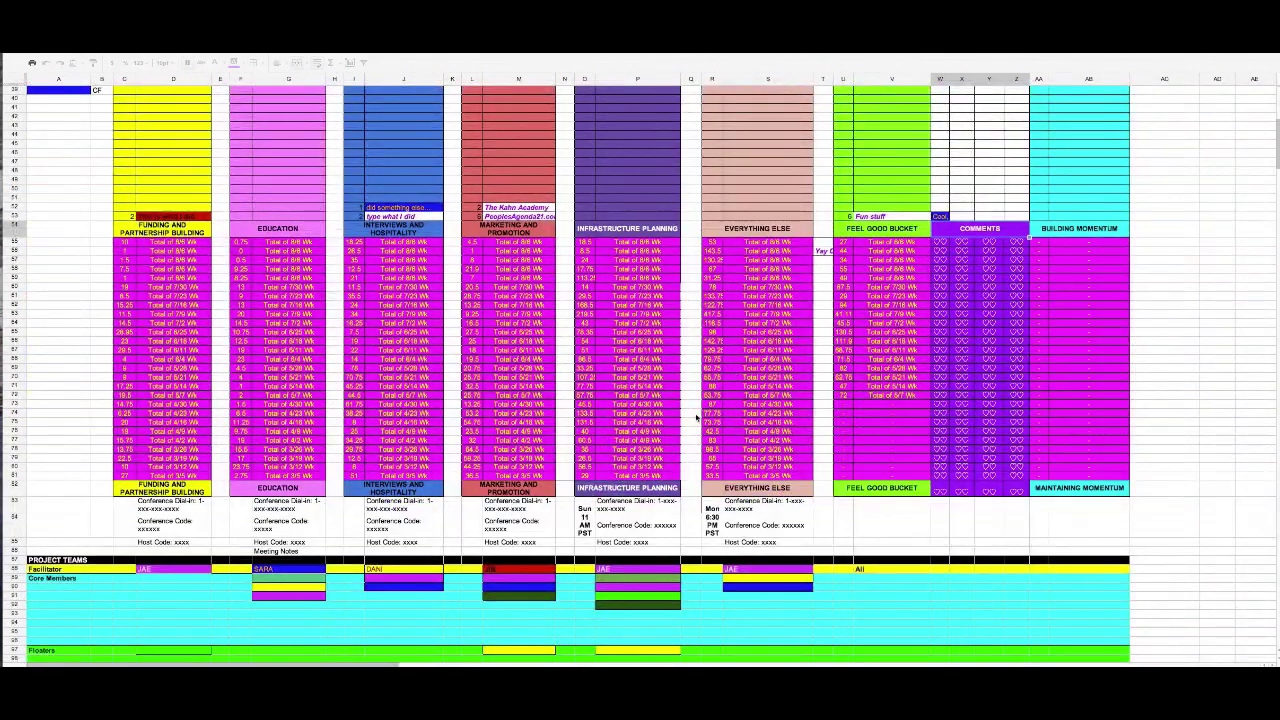
scroll(528, 510, down, 5)
scroll(528, 510, up, 5)
scroll(577, 508, down, 5)
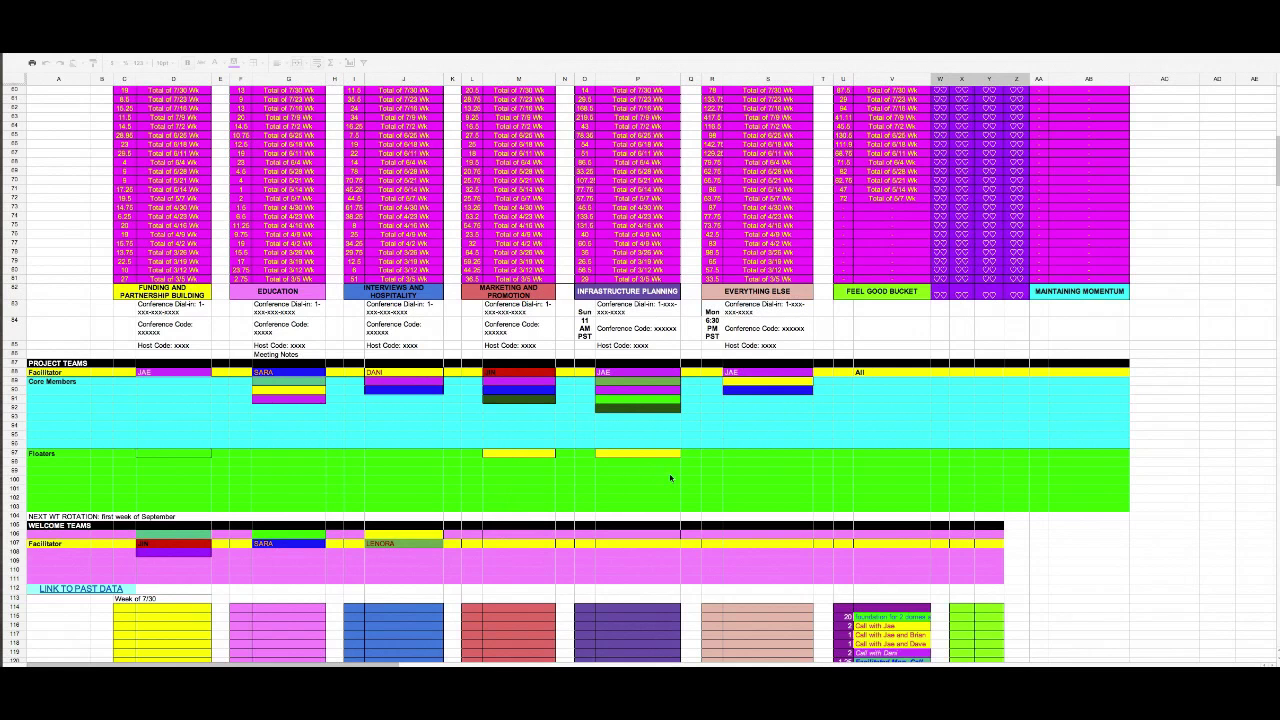
scroll(670, 478, up, 15)
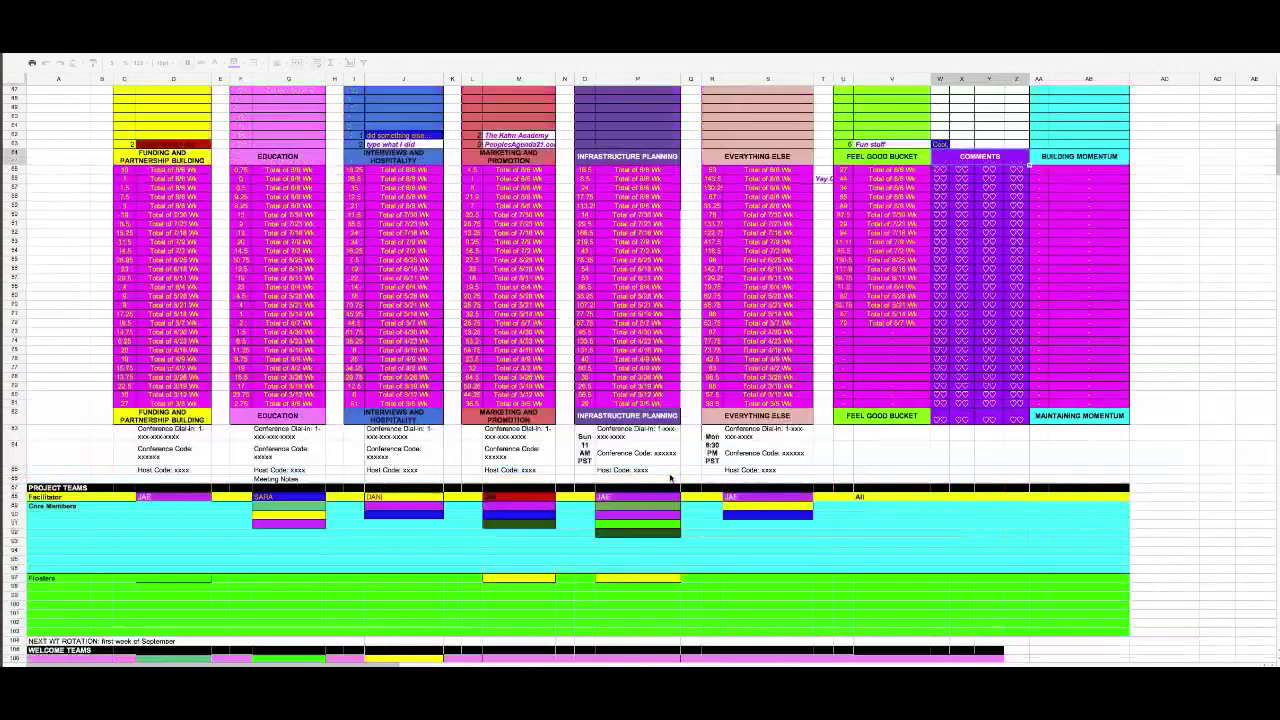